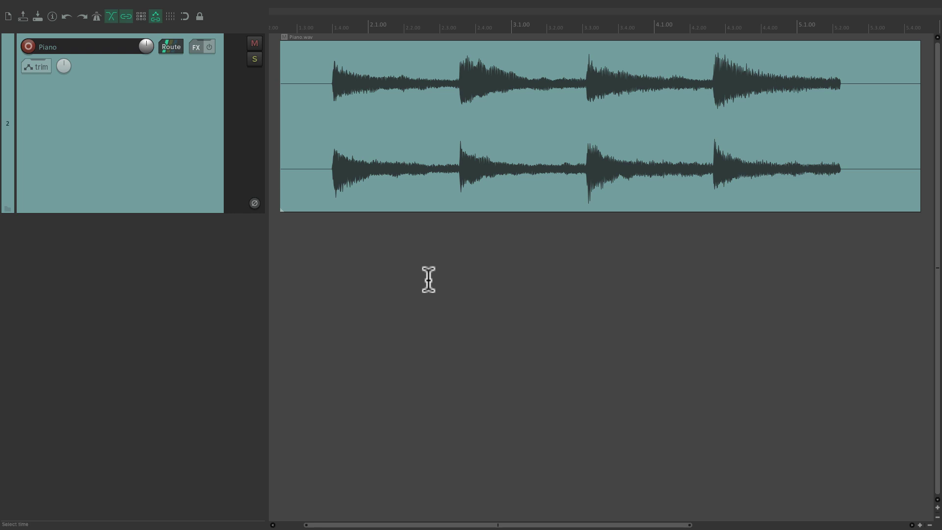
Split the Piano item at two points, delete the middle section, then undo it.
{"action": "left_click", "coordinate": [451, 184]}
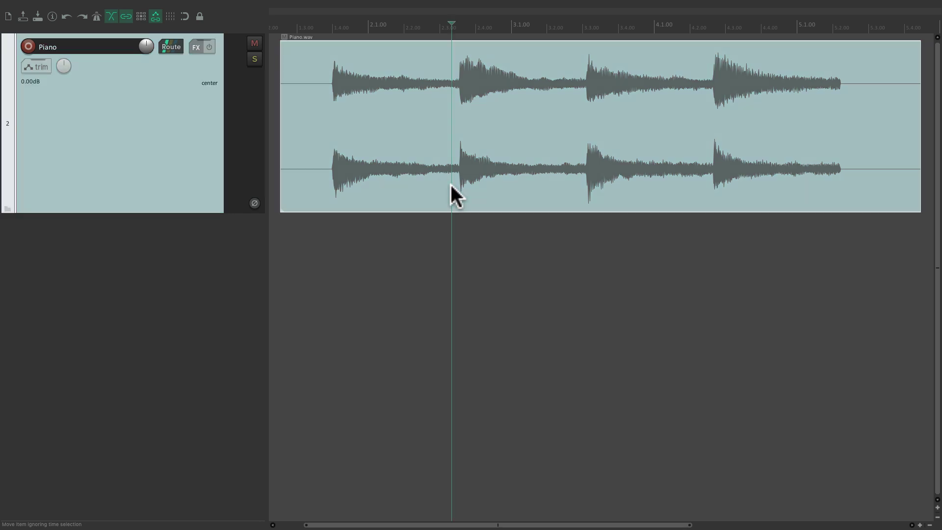
{"action": "key", "text": "s"}
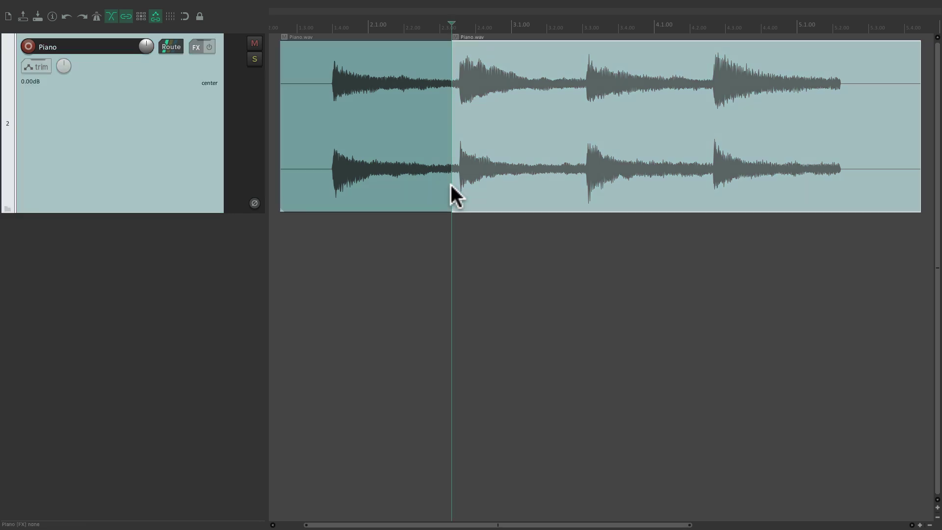
{"action": "left_click", "coordinate": [575, 187]}
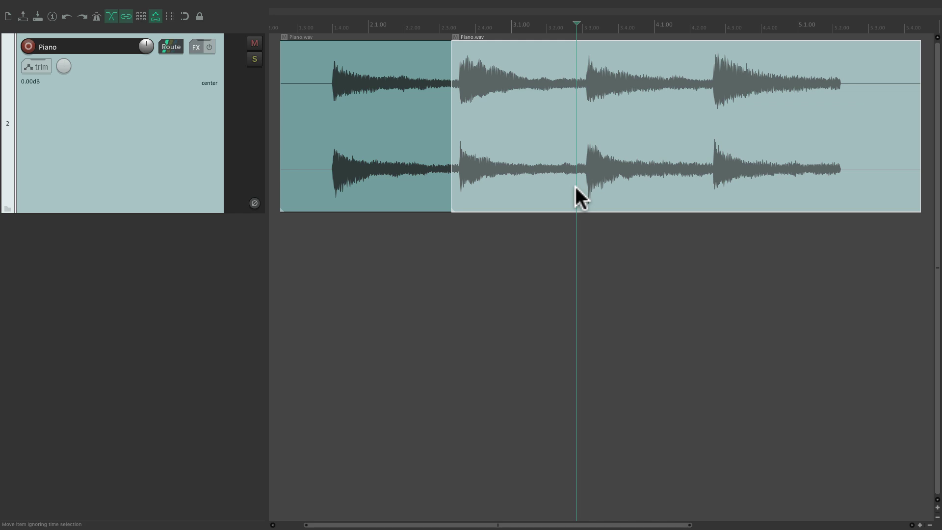
{"action": "key", "text": "s"}
{"action": "left_click", "coordinate": [505, 106]}
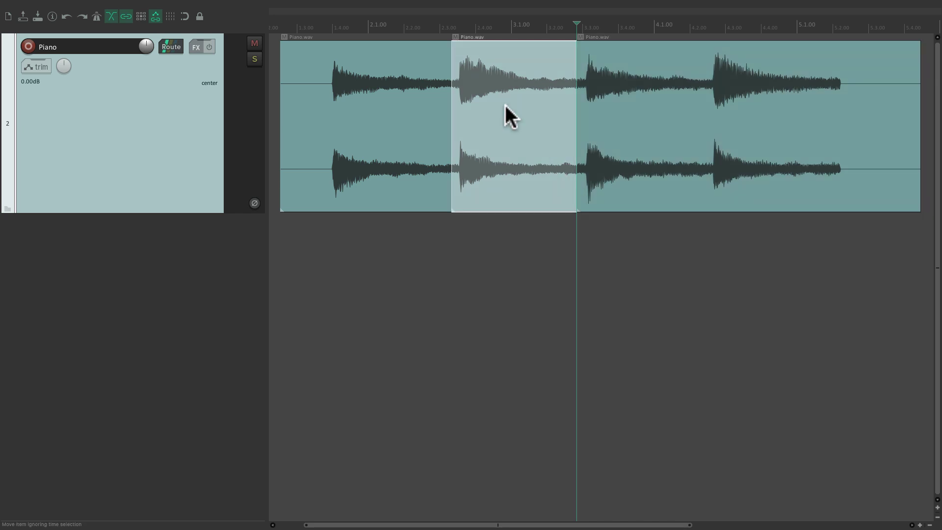
{"action": "key", "text": "Delete"}
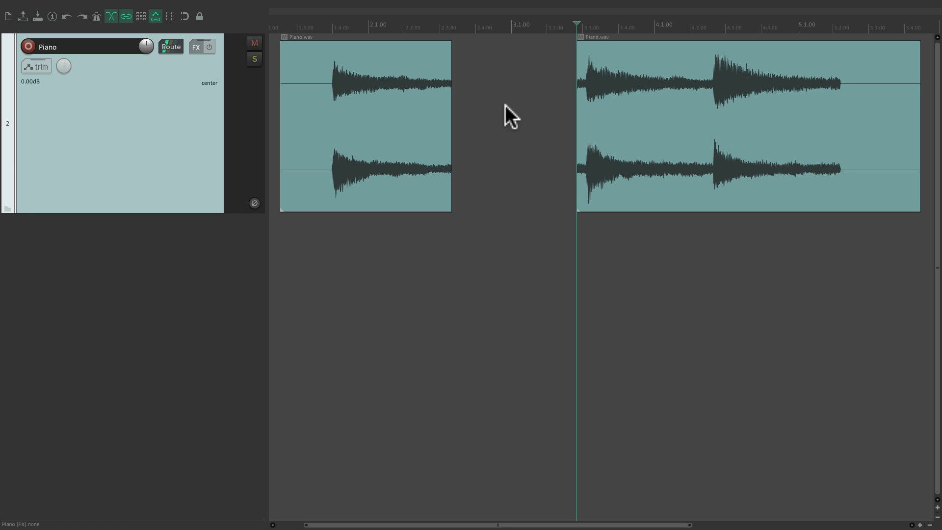
{"action": "key", "text": "super+z"}
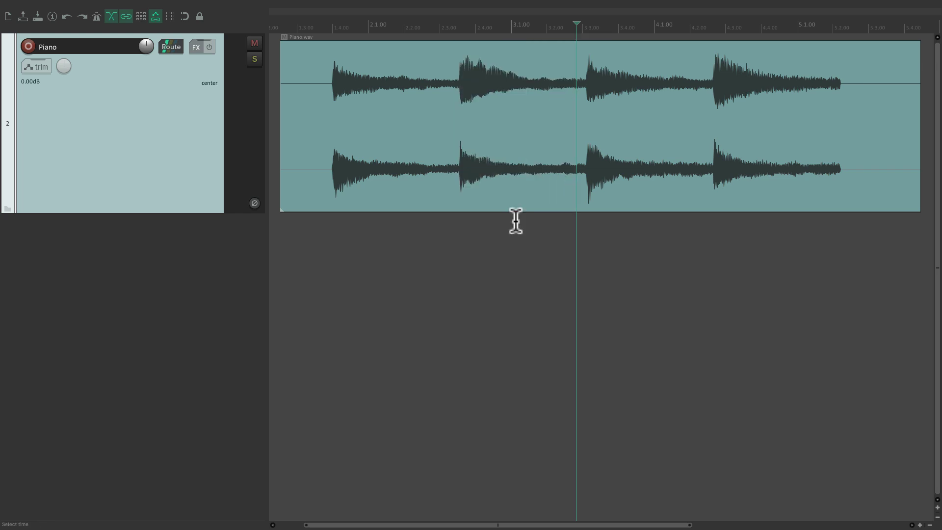
Open the full action list from the Actions menu and scroll down through it.
{"action": "left_click", "coordinate": [248, 4]}
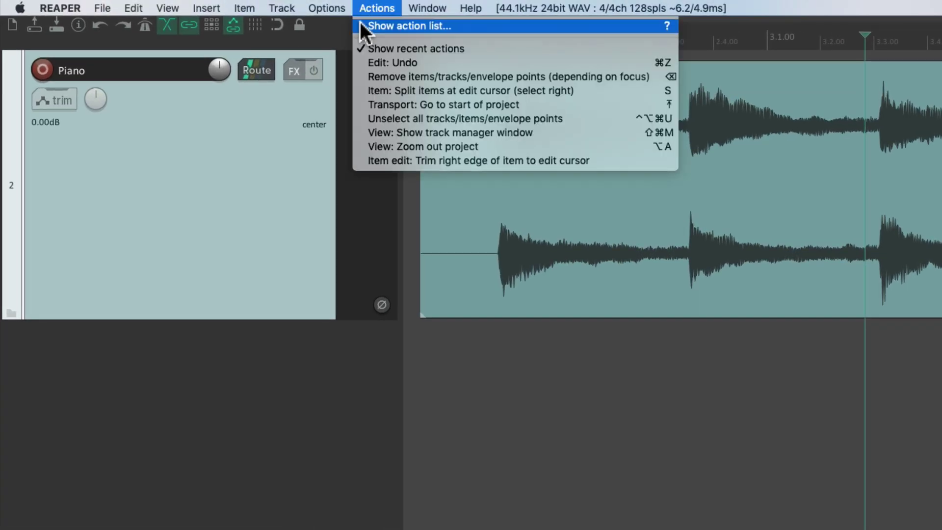
{"action": "left_click", "coordinate": [361, 24]}
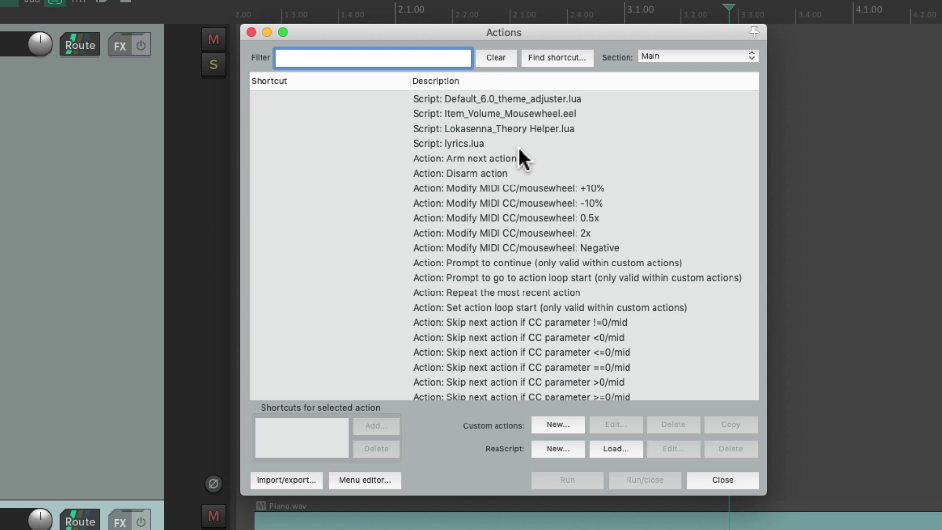
{"action": "scroll", "coordinate": [515, 181], "scroll_direction": "down", "scroll_amount": 6}
{"action": "scroll", "coordinate": [515, 180], "scroll_direction": "down", "scroll_amount": 20}
{"action": "scroll", "coordinate": [515, 180], "scroll_direction": "down", "scroll_amount": 8}
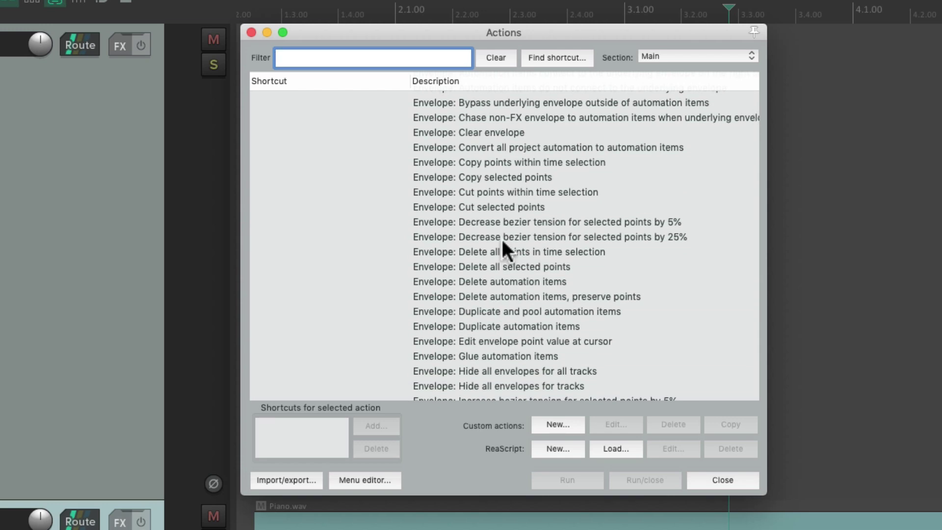
{"action": "scroll", "coordinate": [501, 237], "scroll_direction": "down", "scroll_amount": 7}
{"action": "scroll", "coordinate": [501, 237], "scroll_direction": "down", "scroll_amount": 20}
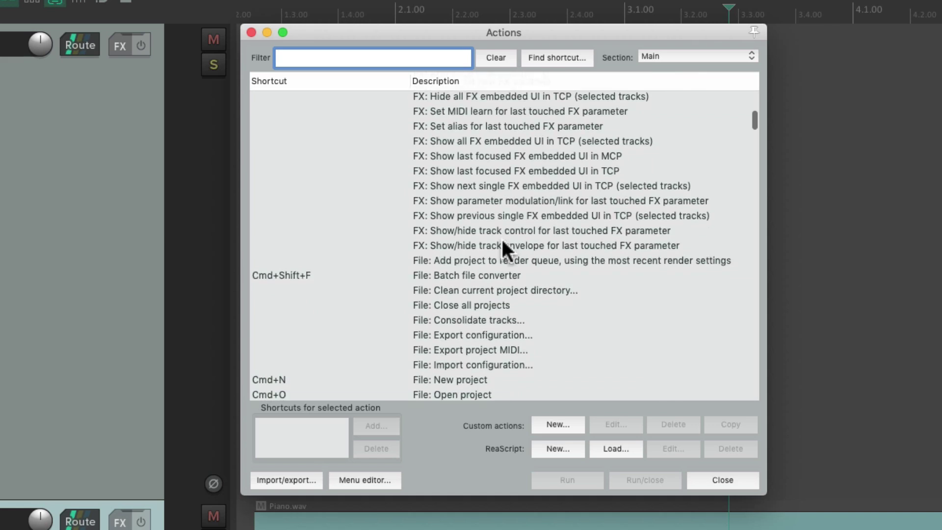
Inspect the shortcuts of Batch file converter, File: New/Open project and others, then start Find shortcut.
{"action": "left_click", "coordinate": [465, 206]}
{"action": "left_click", "coordinate": [425, 311]}
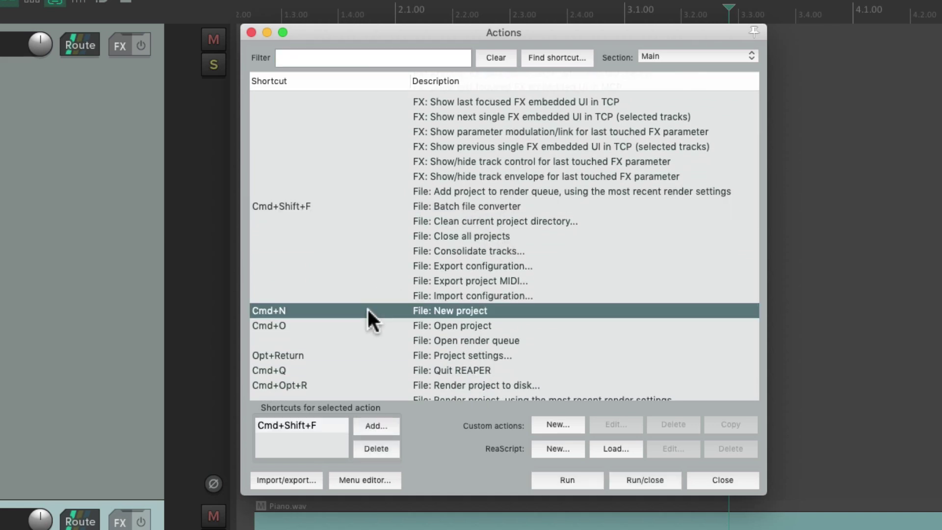
{"action": "left_click", "coordinate": [371, 329]}
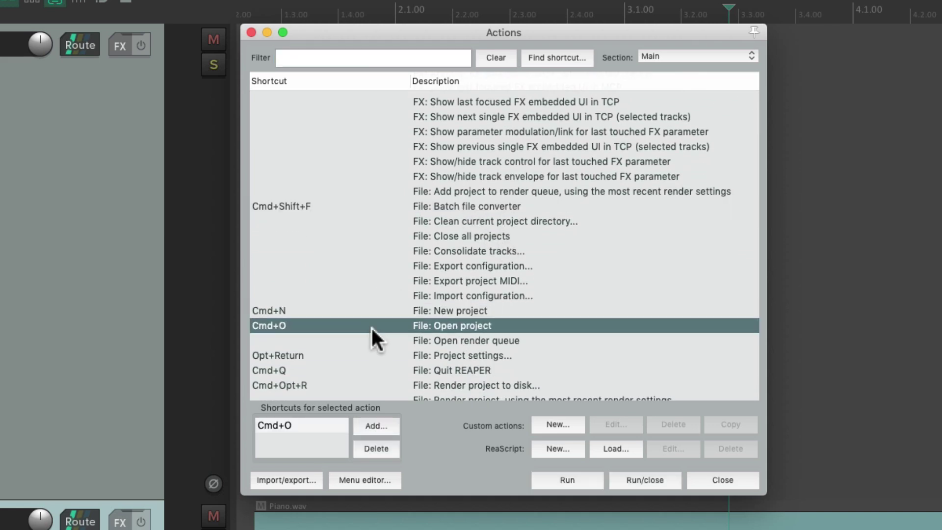
{"action": "left_click", "coordinate": [391, 249]}
{"action": "scroll", "coordinate": [392, 246], "scroll_direction": "up", "scroll_amount": 5}
{"action": "left_click", "coordinate": [376, 206]}
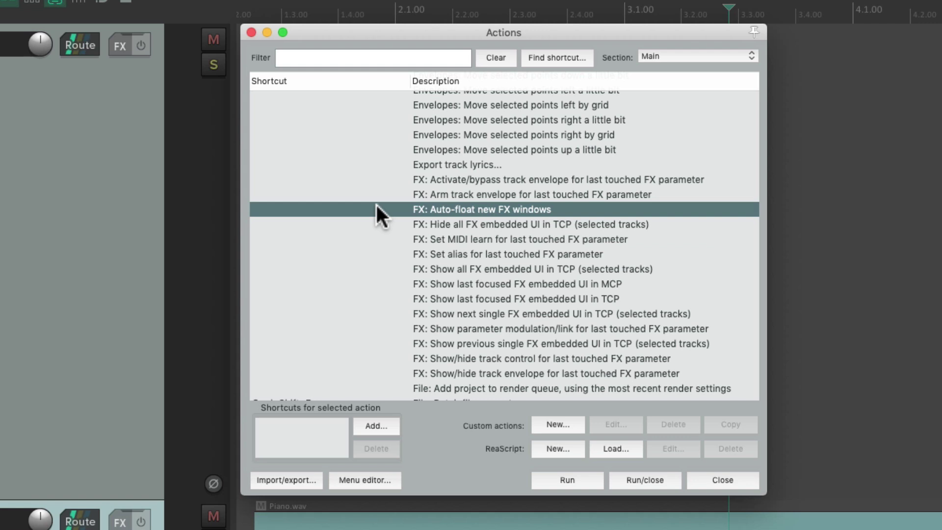
{"action": "left_click", "coordinate": [557, 61]}
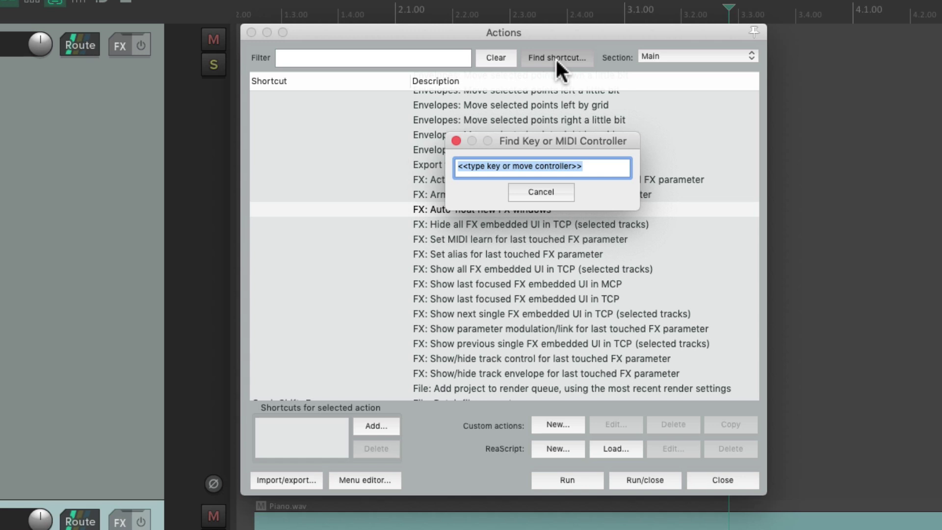
Look up Backspace: it runs Remove items/tracks/envelope points, bound to Backspace and Delete.
{"action": "key", "text": "BackSpace"}
{"action": "scroll", "coordinate": [543, 260], "scroll_direction": "down", "scroll_amount": 3}
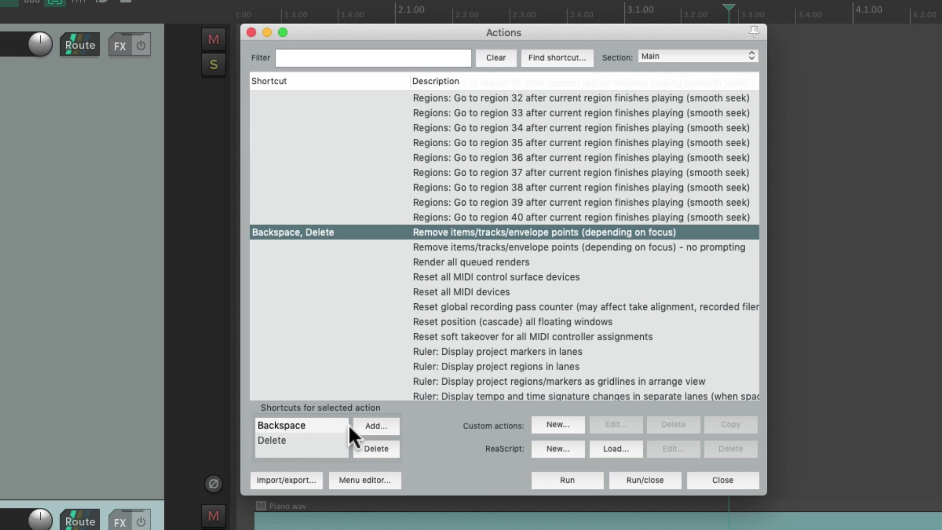
{"action": "left_click", "coordinate": [362, 425]}
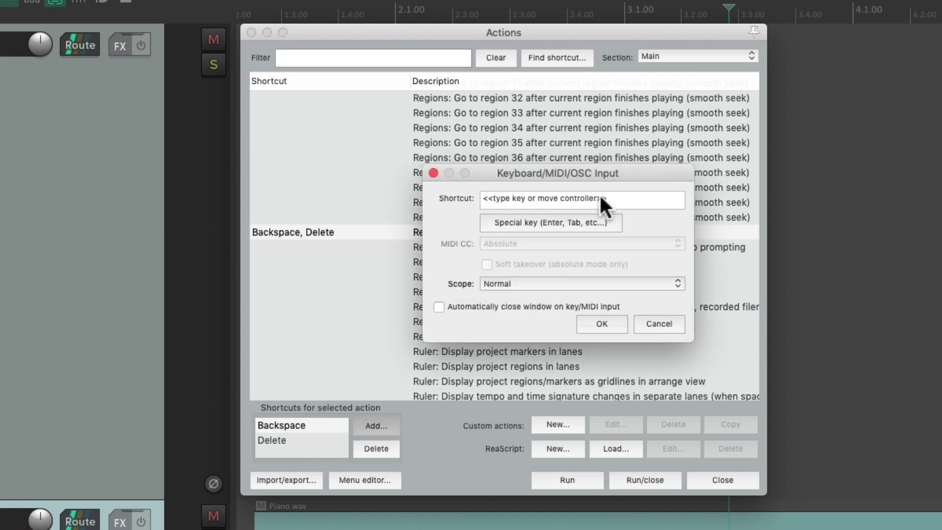
{"action": "left_click", "coordinate": [652, 323]}
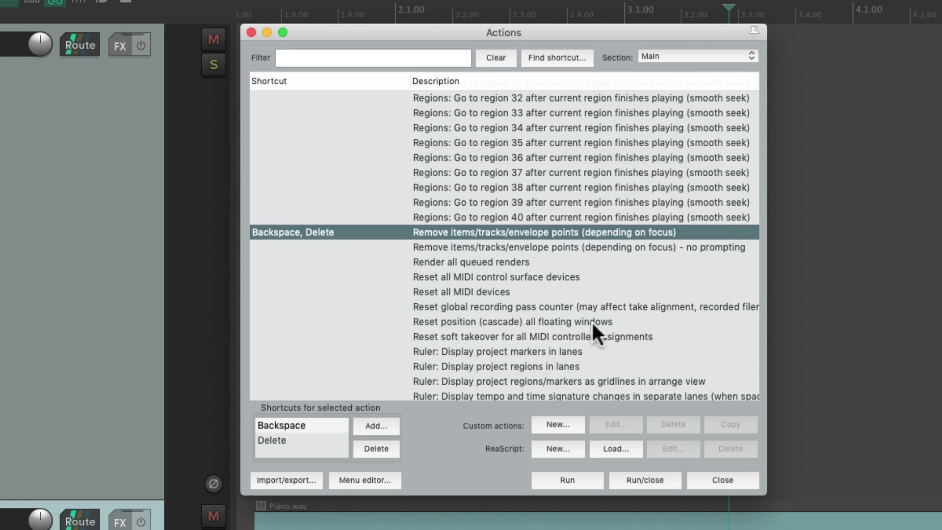
{"action": "left_click", "coordinate": [316, 423]}
{"action": "left_click", "coordinate": [334, 438]}
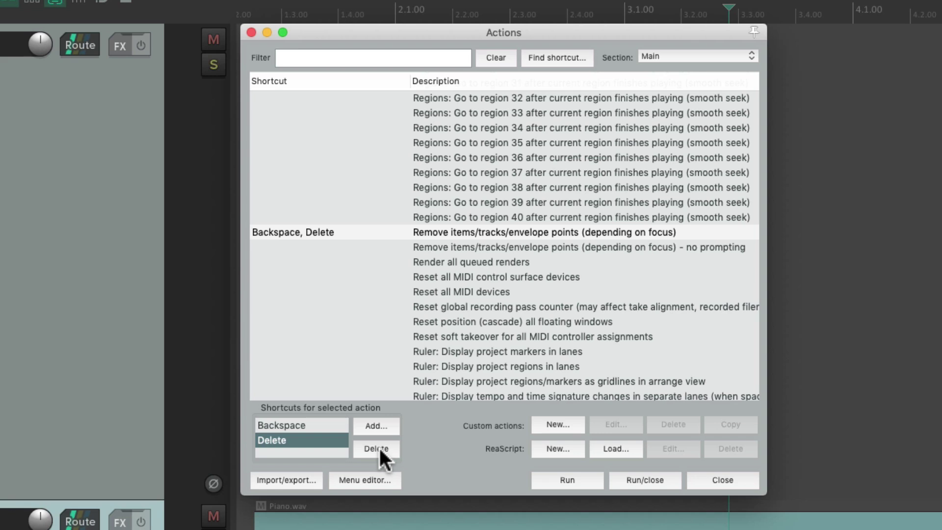
{"action": "left_click", "coordinate": [375, 425]}
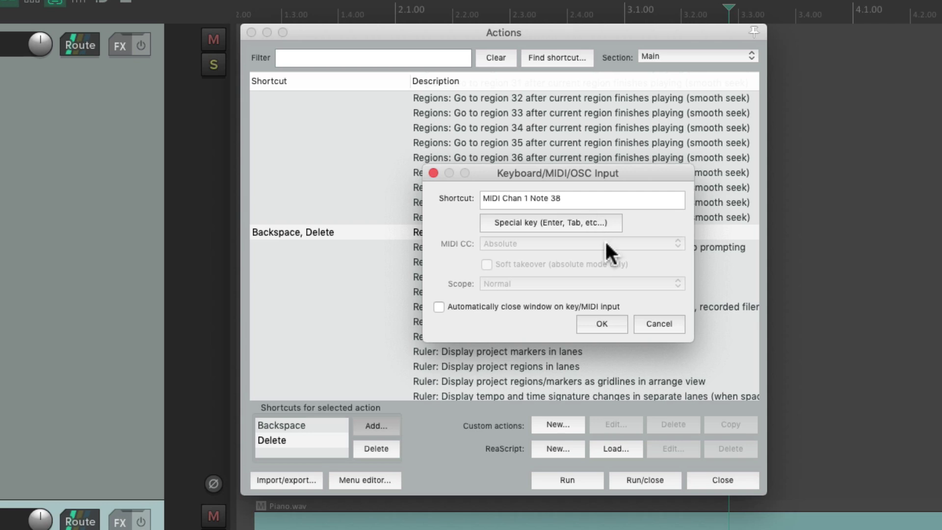
{"action": "left_click", "coordinate": [658, 323]}
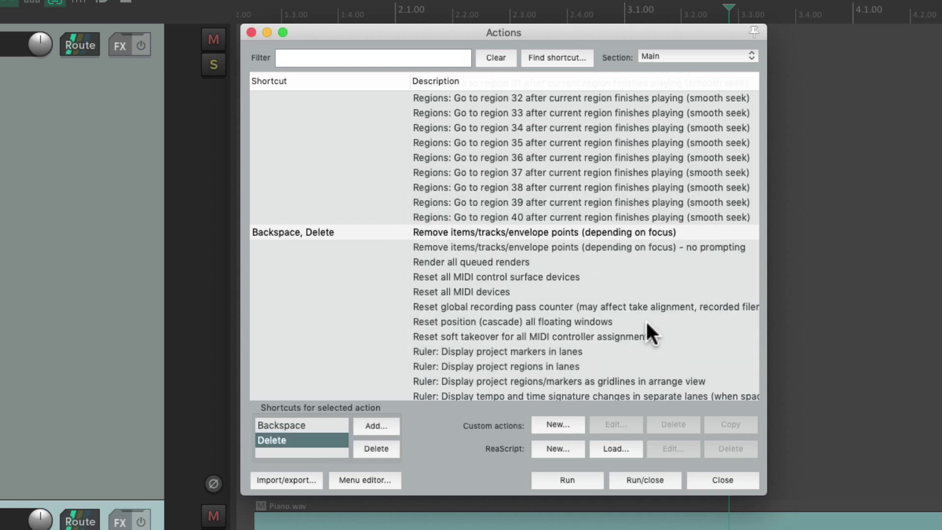
{"action": "left_click", "coordinate": [428, 57]}
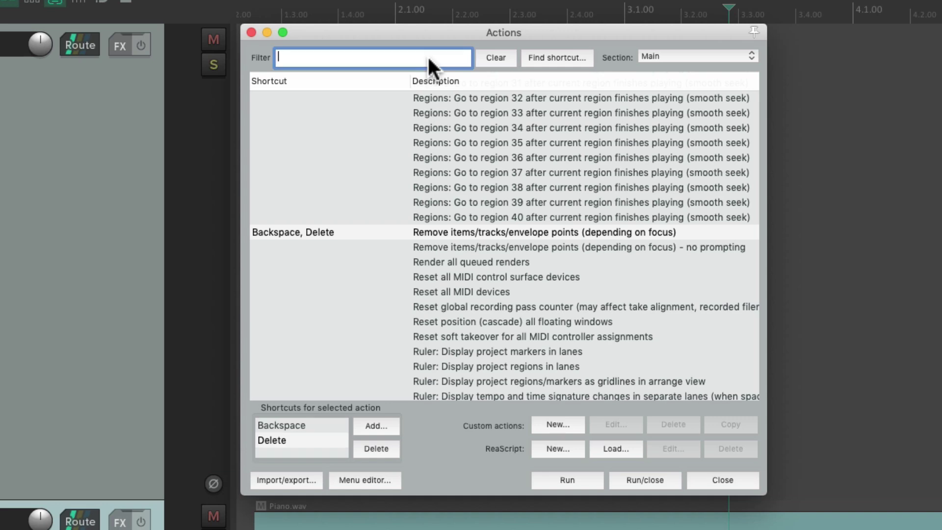
Filter the actions by 'zoom' to inspect zoom shortcuts, then change the filter to 'trim'.
{"action": "type", "text": "zoom"}
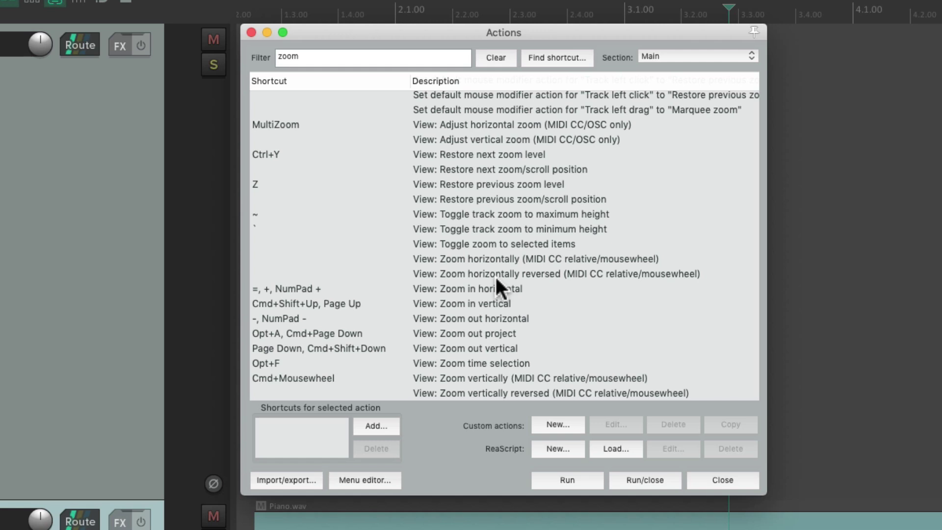
{"action": "left_click", "coordinate": [487, 155]}
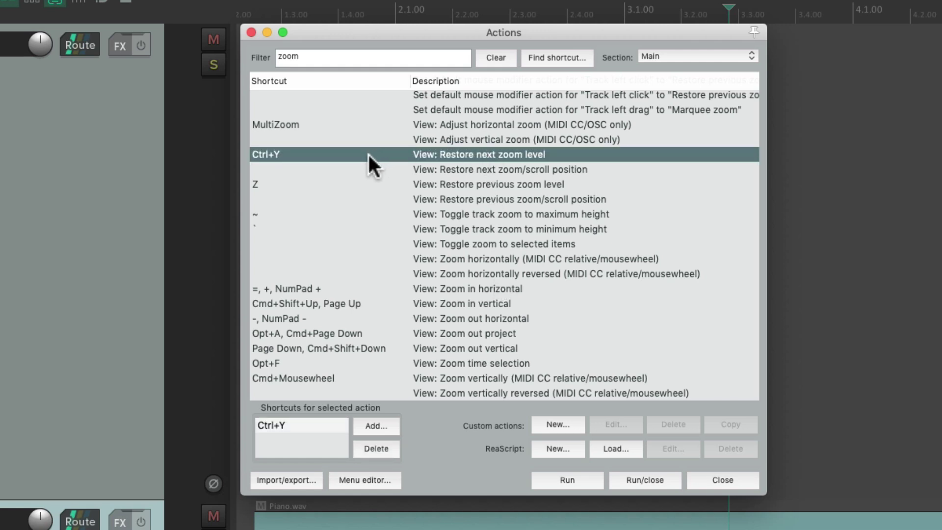
{"action": "left_click", "coordinate": [383, 184]}
{"action": "left_click", "coordinate": [391, 257]}
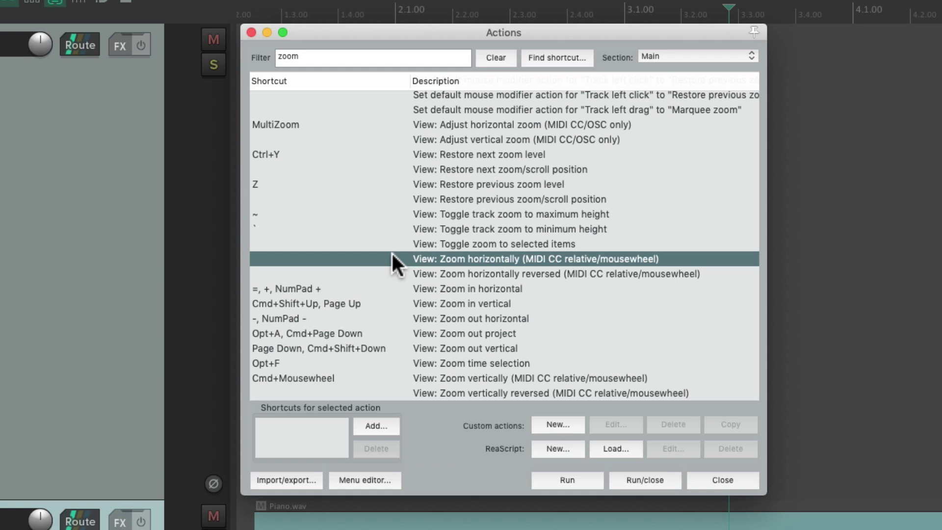
{"action": "double_click", "coordinate": [379, 52]}
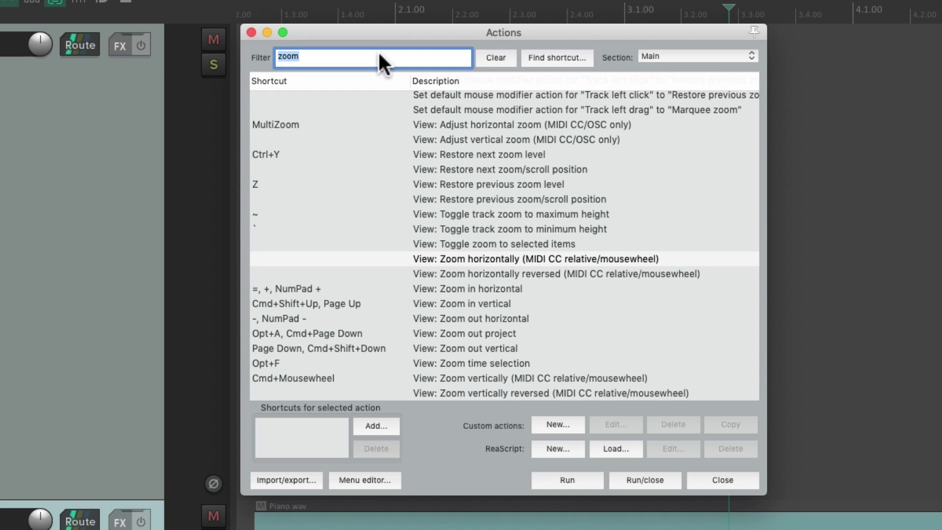
{"action": "type", "text": "trim"}
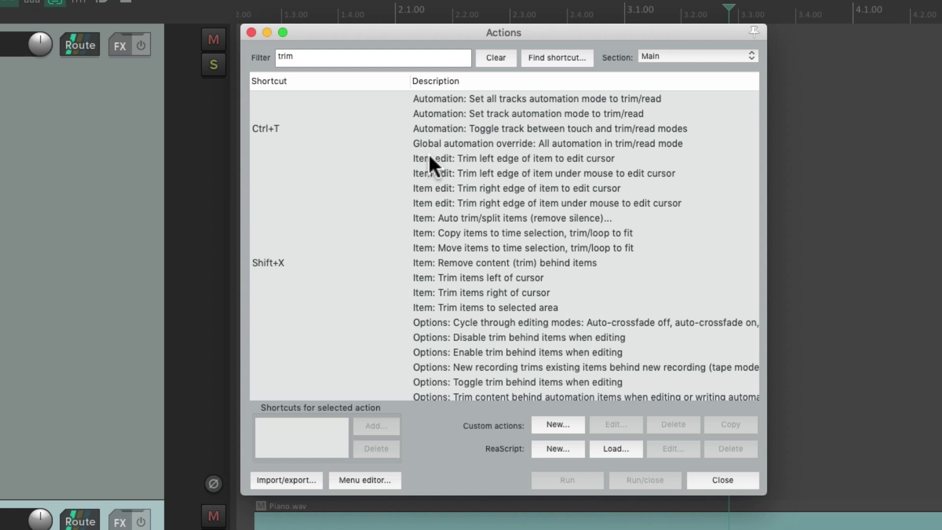
Trim the Piano item's left edge to an edit cursor placed just before the first note.
{"action": "left_click", "coordinate": [464, 160]}
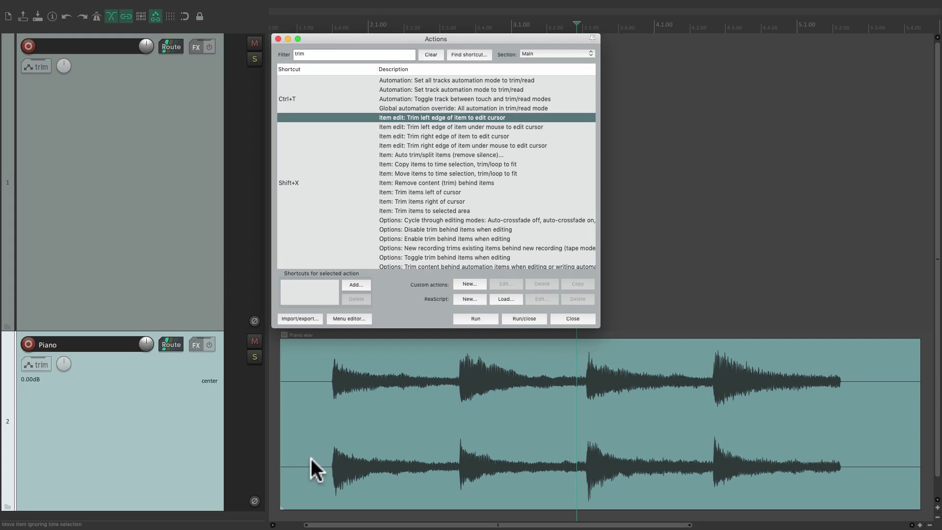
{"action": "left_click", "coordinate": [322, 478]}
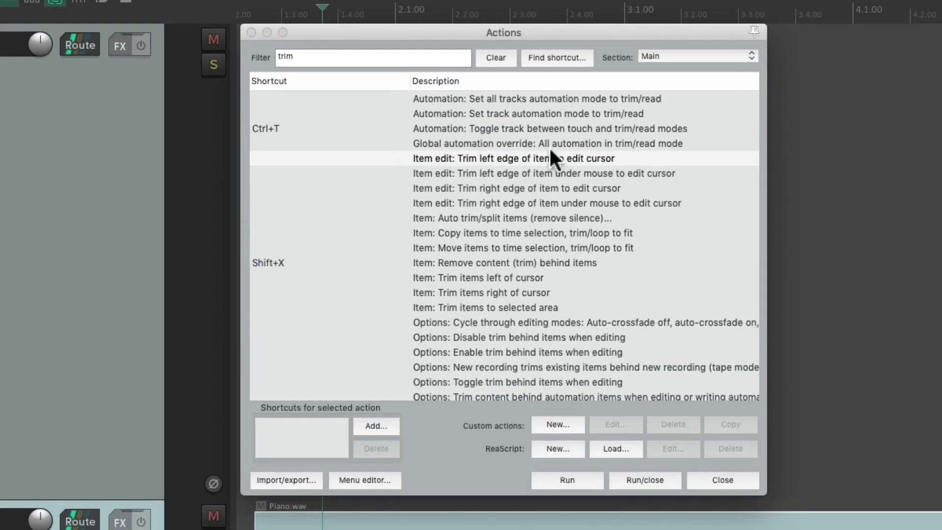
{"action": "left_click", "coordinate": [464, 118]}
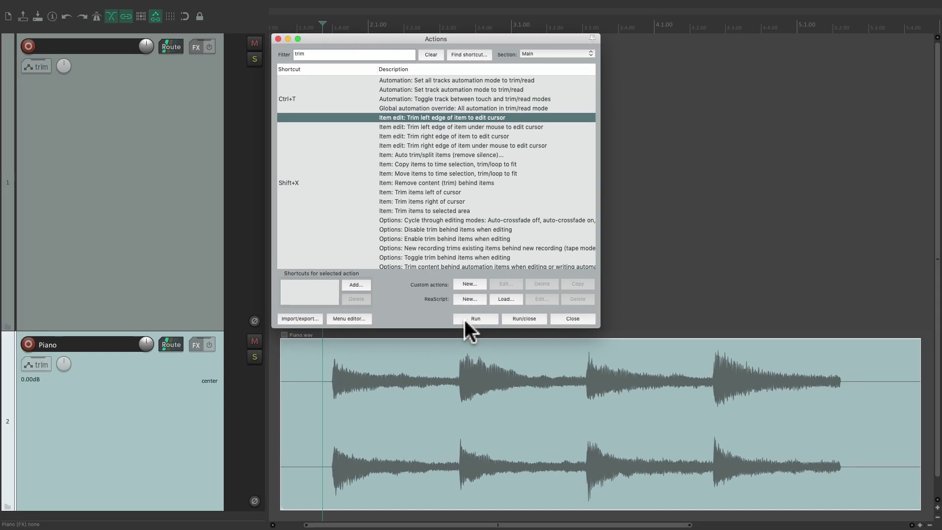
{"action": "left_click", "coordinate": [464, 319]}
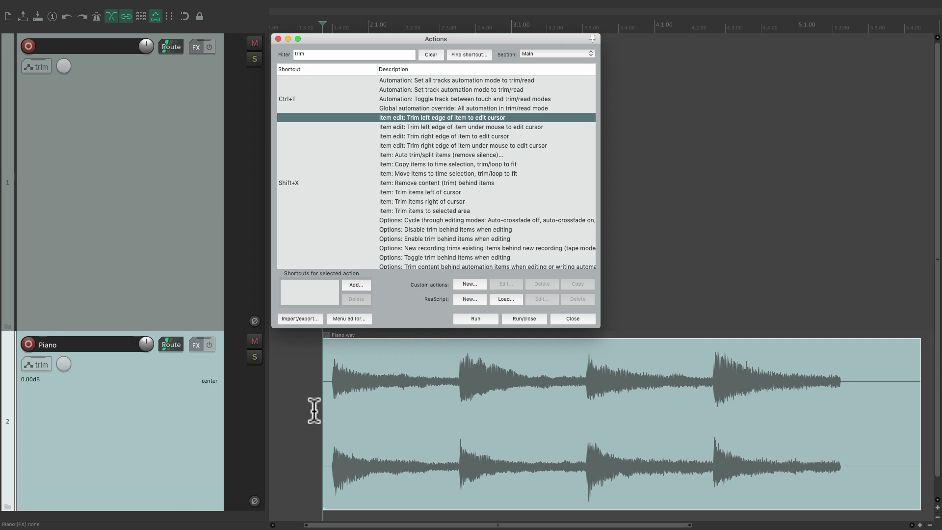
{"action": "key", "text": "super+z"}
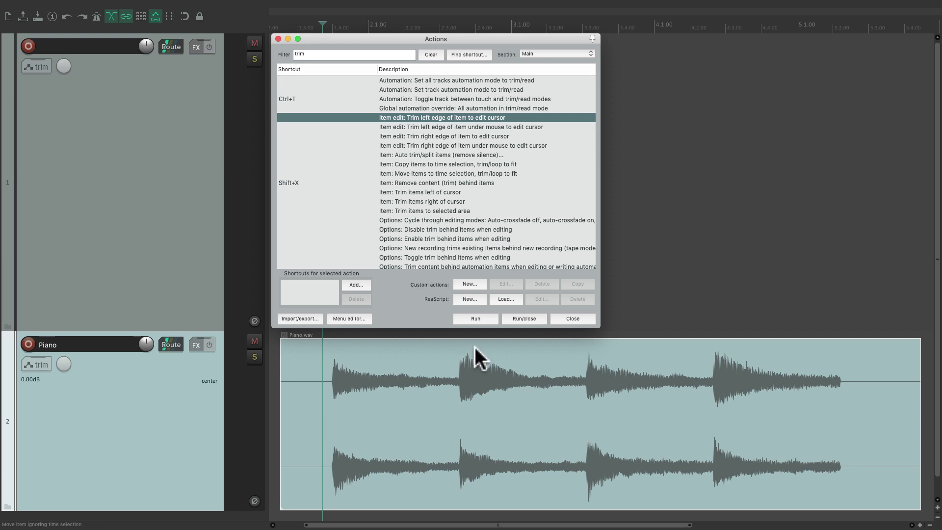
{"action": "left_click", "coordinate": [487, 320]}
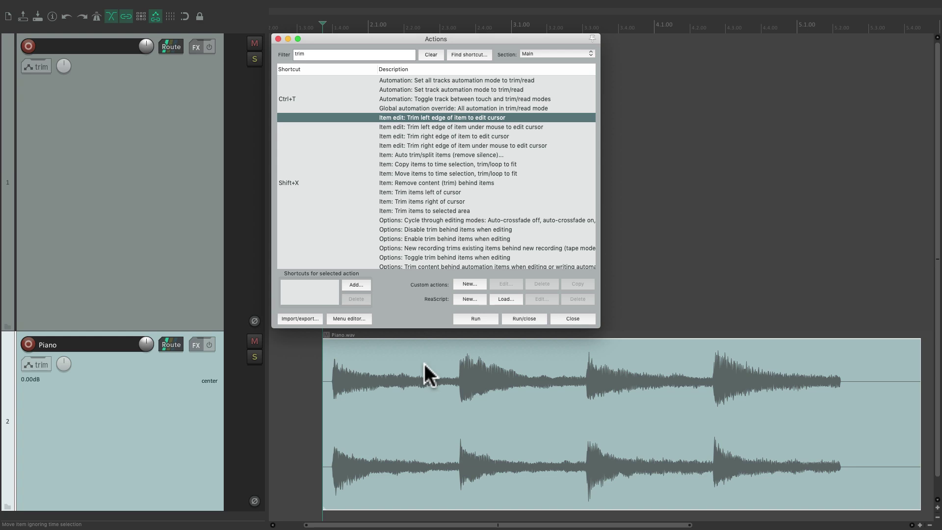
{"action": "key", "text": "super+z"}
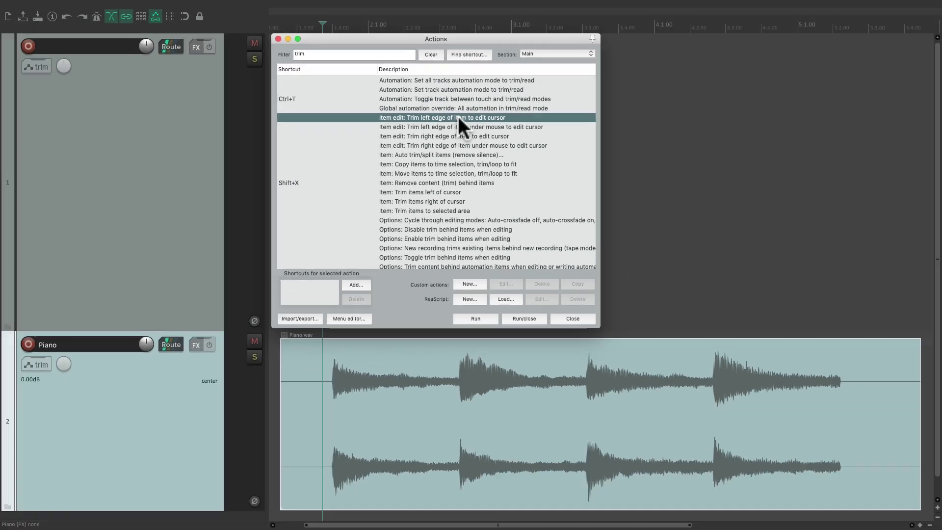
{"action": "double_click", "coordinate": [538, 158]}
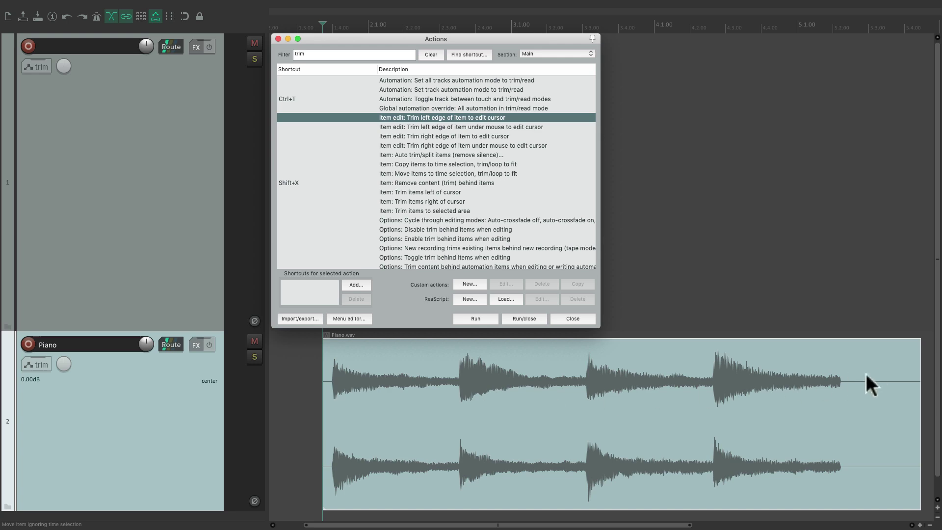
Trim the right edge to a cursor after the last note, then undo to restore full length.
{"action": "left_click", "coordinate": [847, 427]}
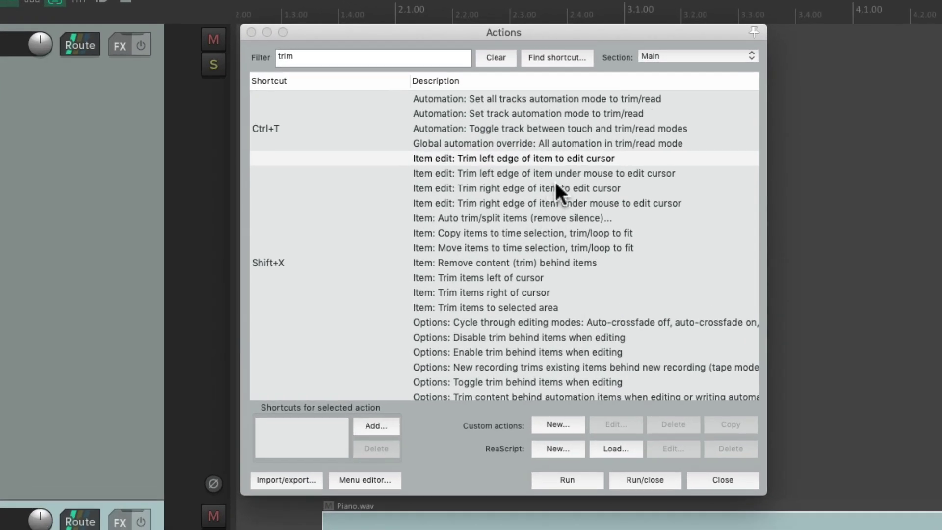
{"action": "left_click", "coordinate": [470, 136]}
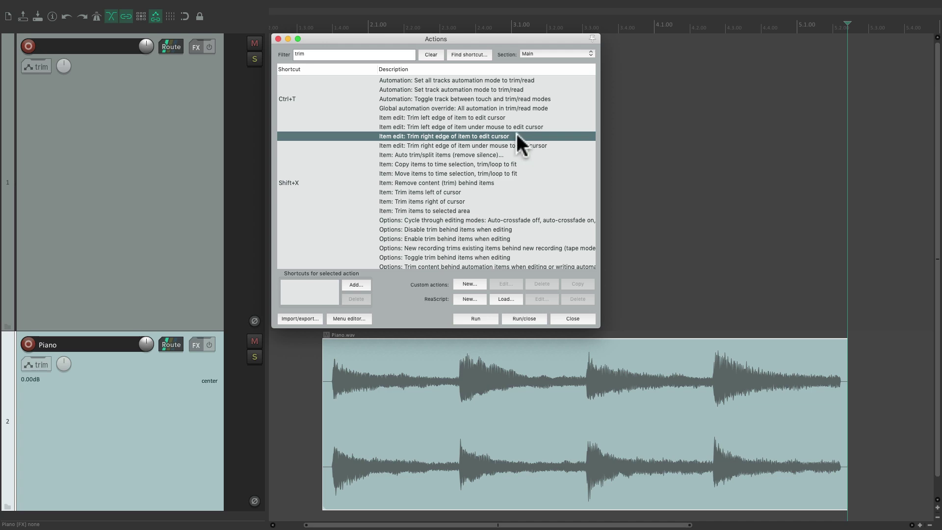
{"action": "key", "text": "ctrl+z"}
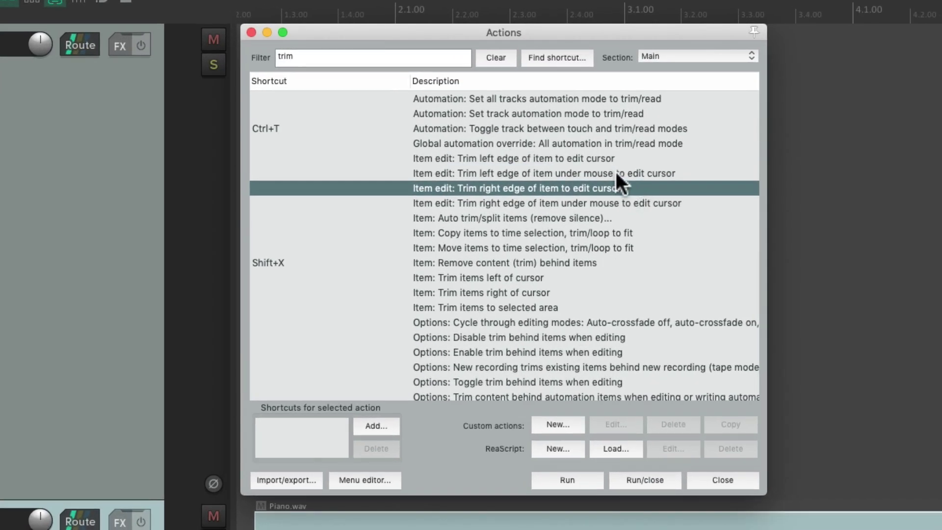
{"action": "left_click", "coordinate": [500, 117]}
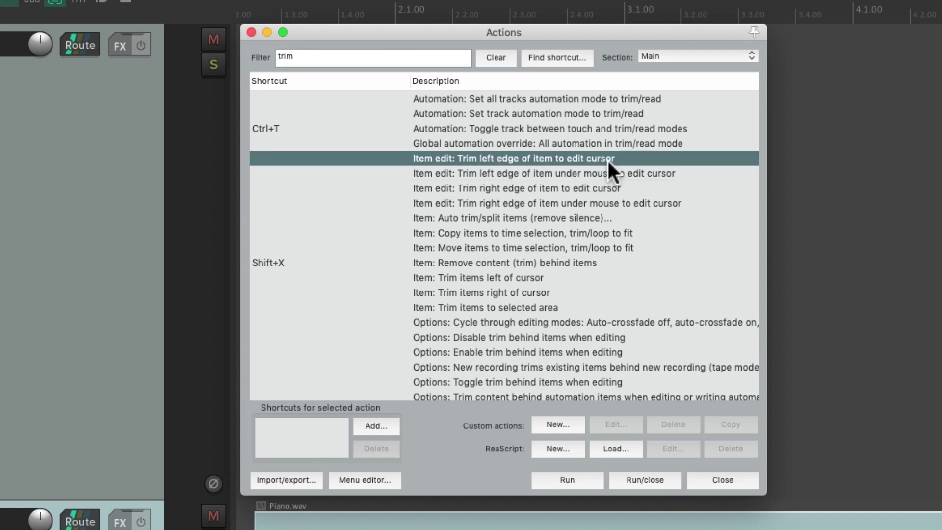
Assign Ctrl+L to the trim-left-edge action and Ctrl+R to trim-right-edge, then close Actions.
{"action": "left_click", "coordinate": [374, 425]}
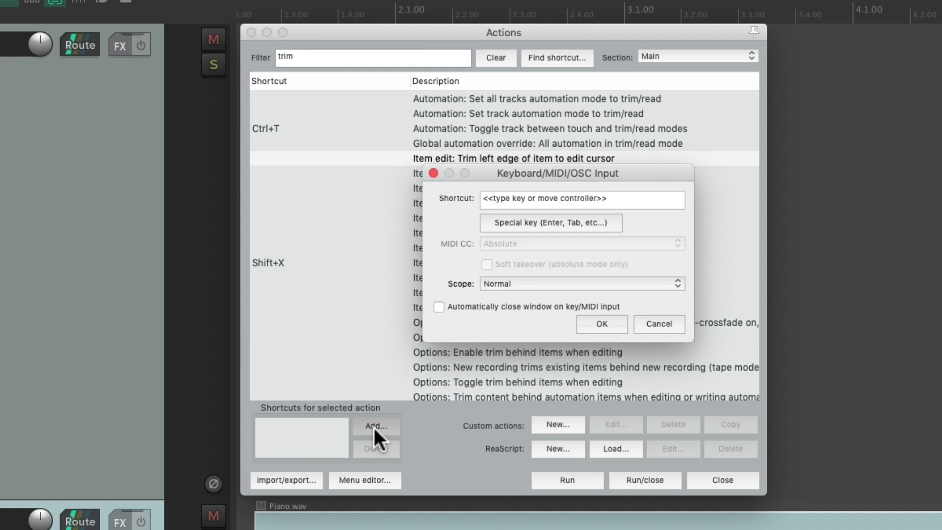
{"action": "key", "text": "ctrl+l"}
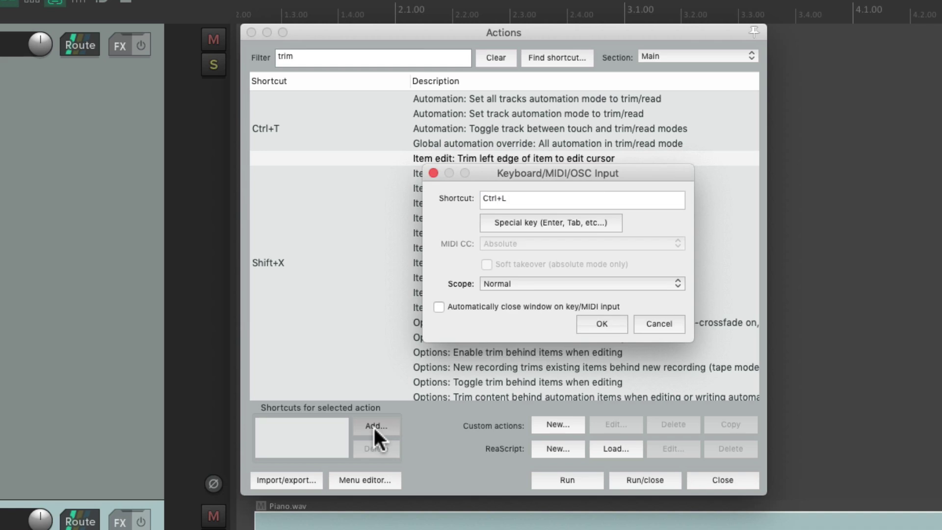
{"action": "key", "text": "Return"}
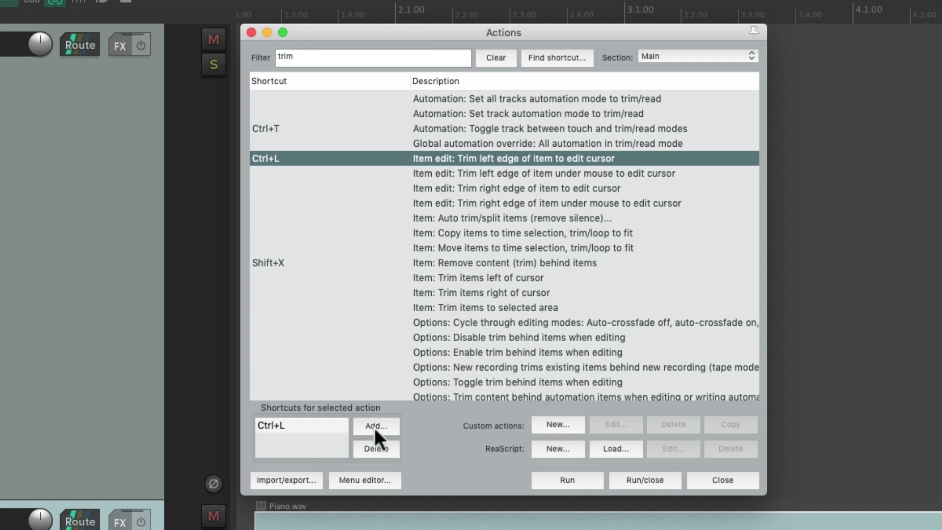
{"action": "left_click", "coordinate": [532, 188]}
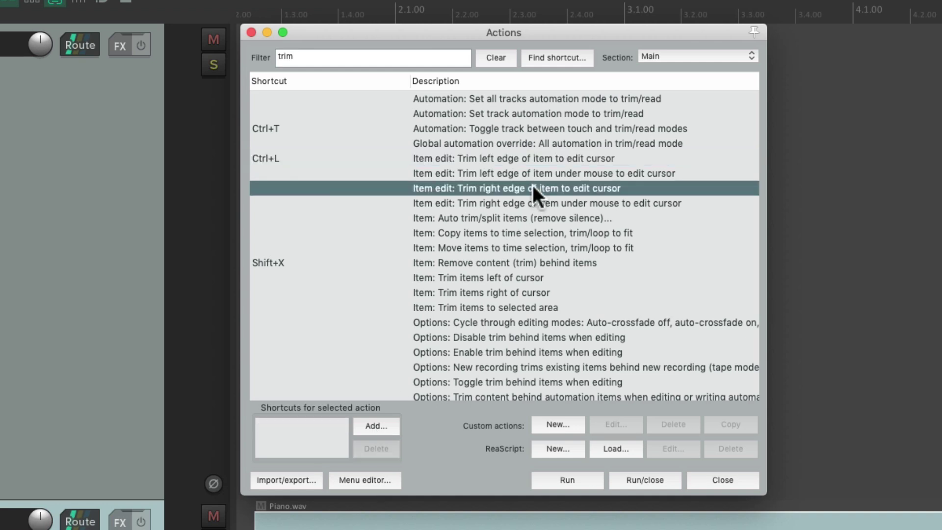
{"action": "left_click", "coordinate": [369, 431]}
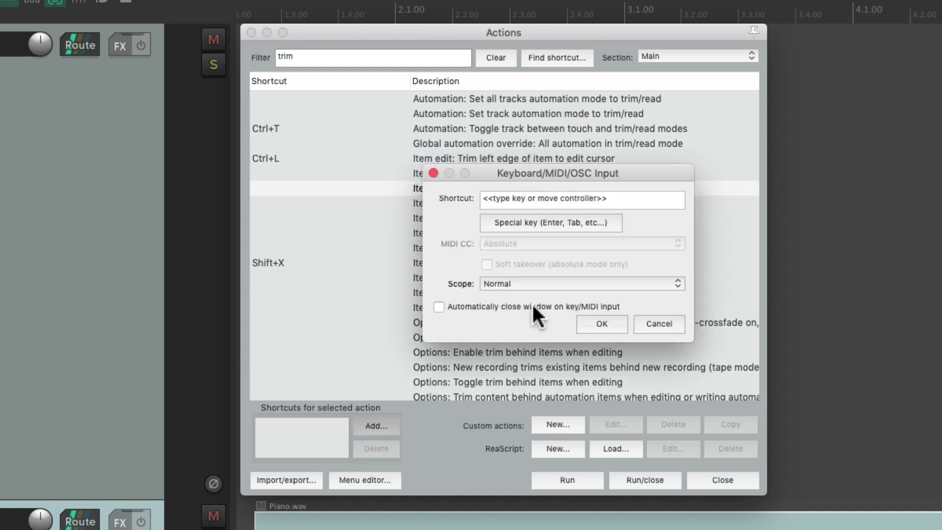
{"action": "key", "text": "ctrl+r"}
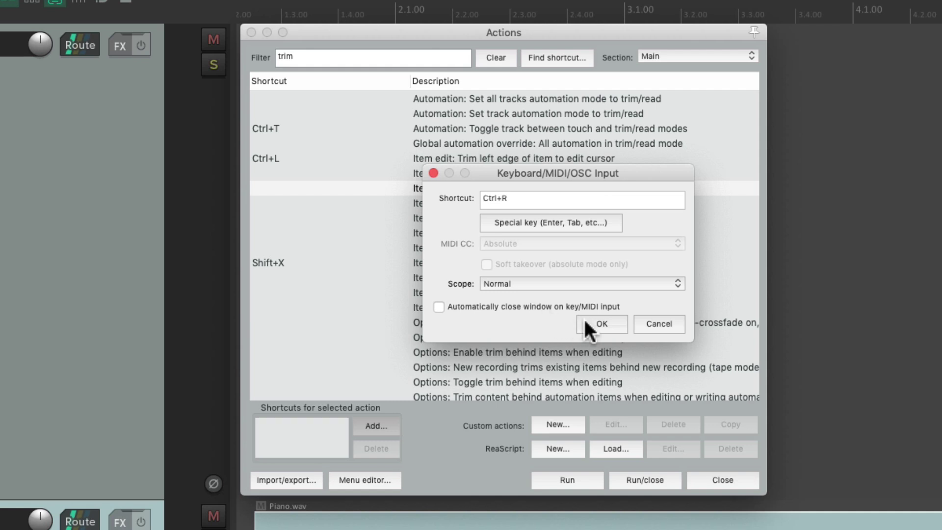
{"action": "left_click", "coordinate": [600, 323]}
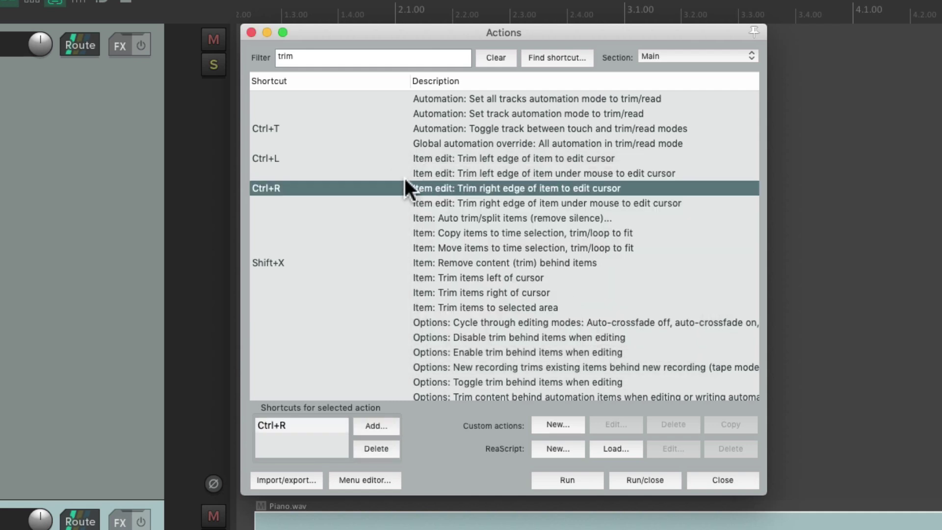
{"action": "left_click", "coordinate": [251, 32]}
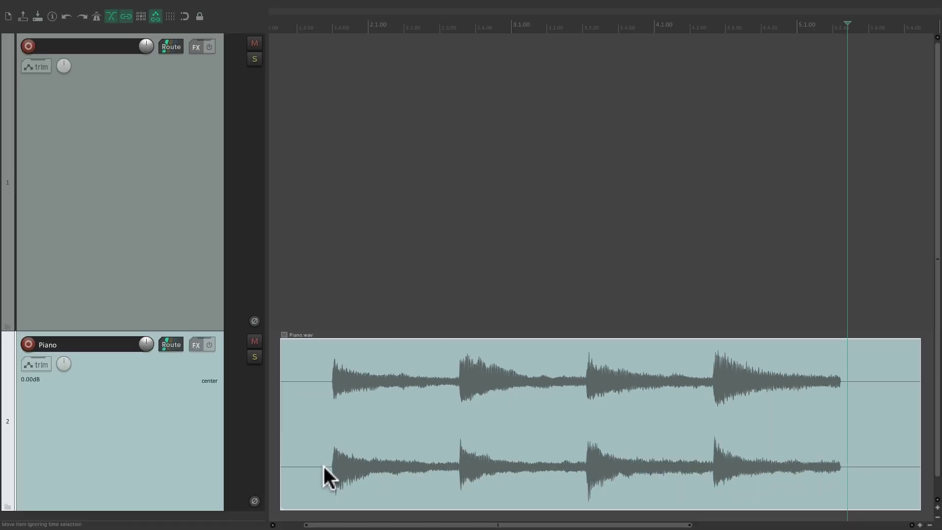
Trim the Piano item to just before its first note and just after its last, then reopen Actions.
{"action": "left_click", "coordinate": [324, 468]}
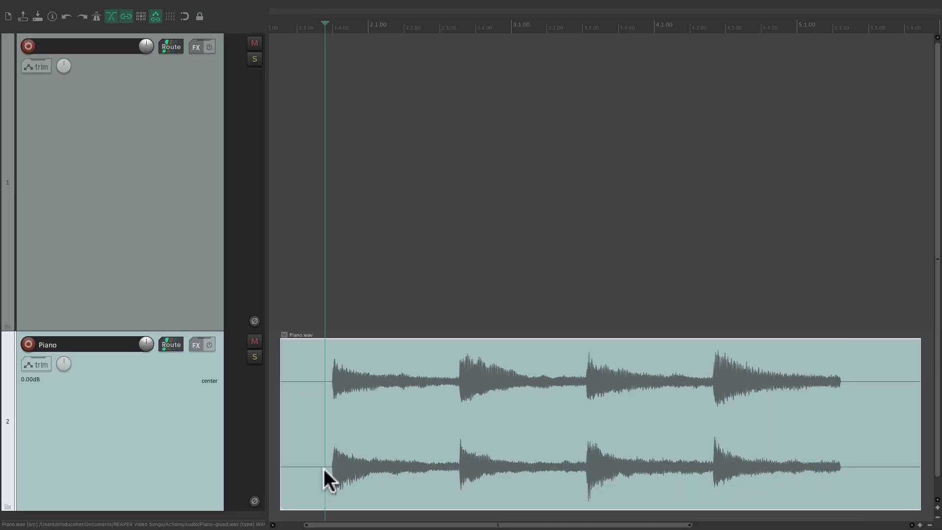
{"action": "key", "text": "ctrl+r"}
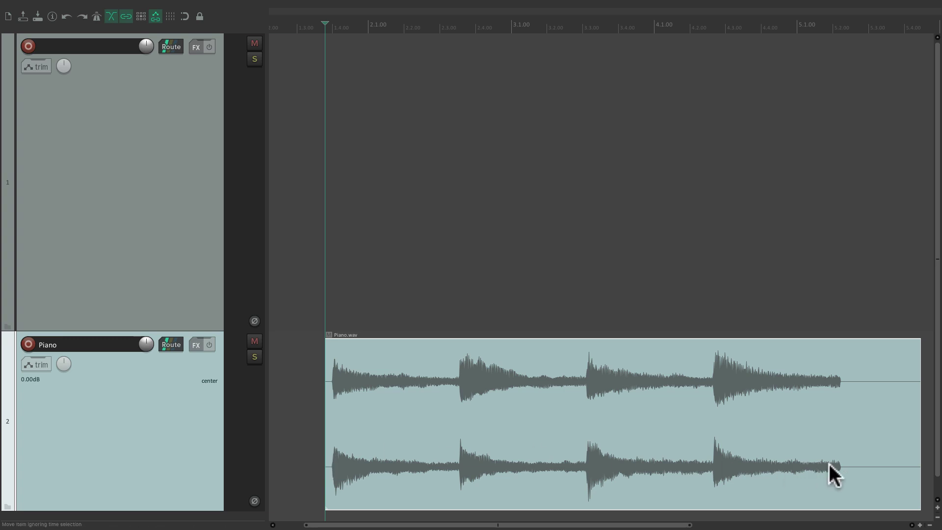
{"action": "left_click", "coordinate": [858, 486]}
{"action": "key", "text": "alt+]"}
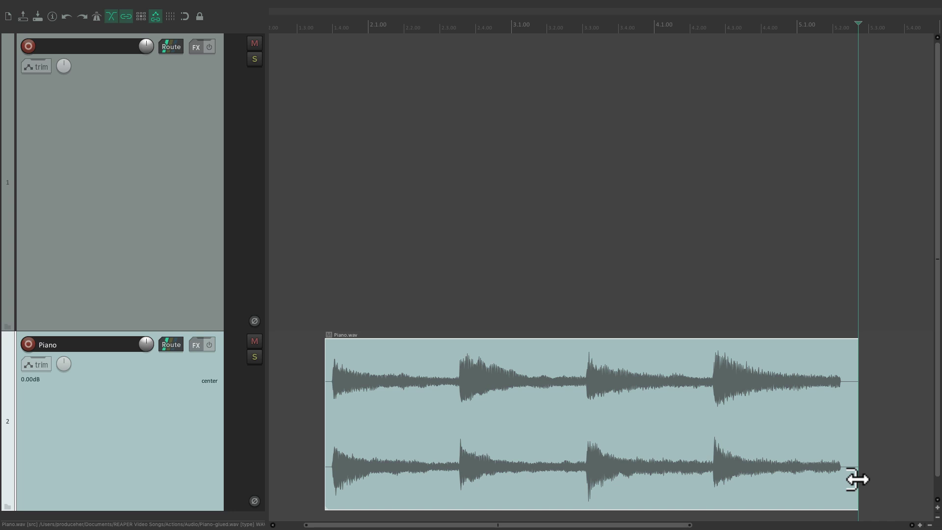
{"action": "key", "text": "shift+slash"}
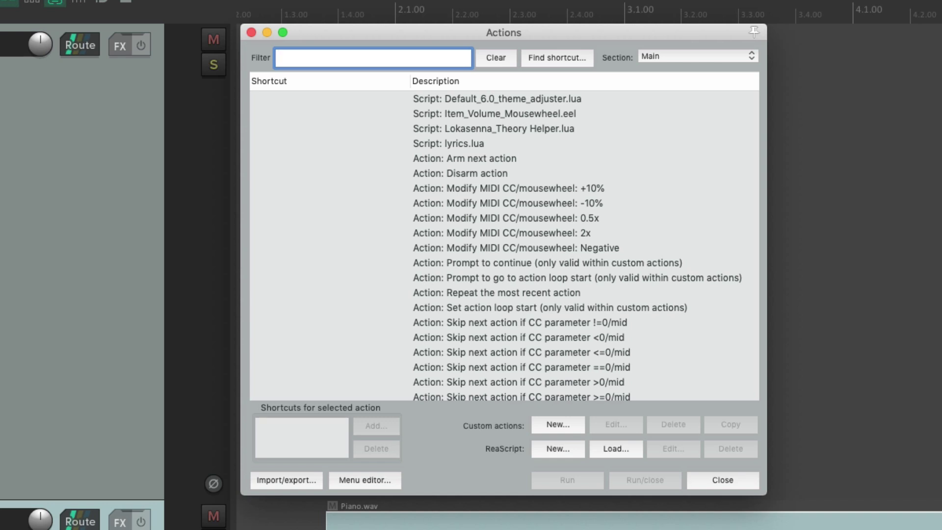
Sort actions by shortcut and browse, cancel Find shortcut, then sort the list by Description.
{"action": "left_click", "coordinate": [345, 80]}
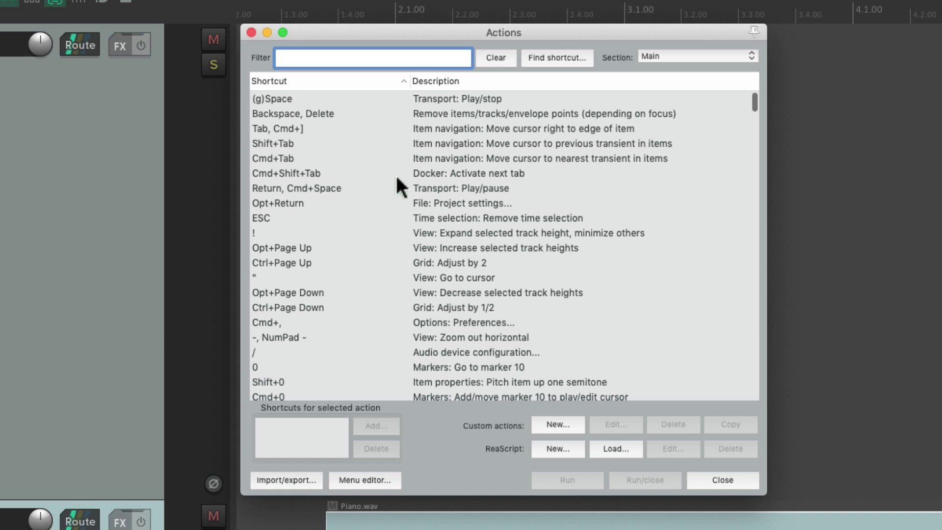
{"action": "scroll", "coordinate": [396, 178], "scroll_direction": "down", "scroll_amount": 12}
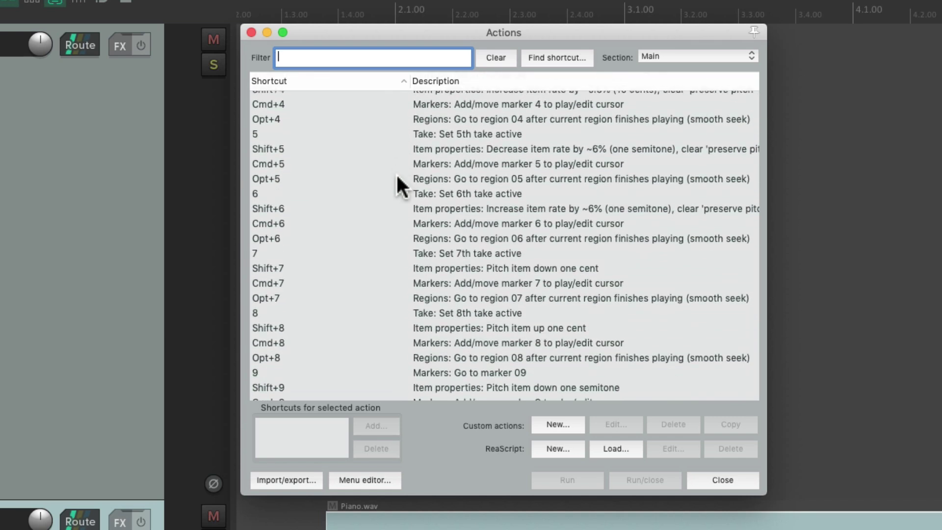
{"action": "scroll", "coordinate": [394, 228], "scroll_direction": "down", "scroll_amount": 20}
{"action": "scroll", "coordinate": [397, 239], "scroll_direction": "down", "scroll_amount": 15}
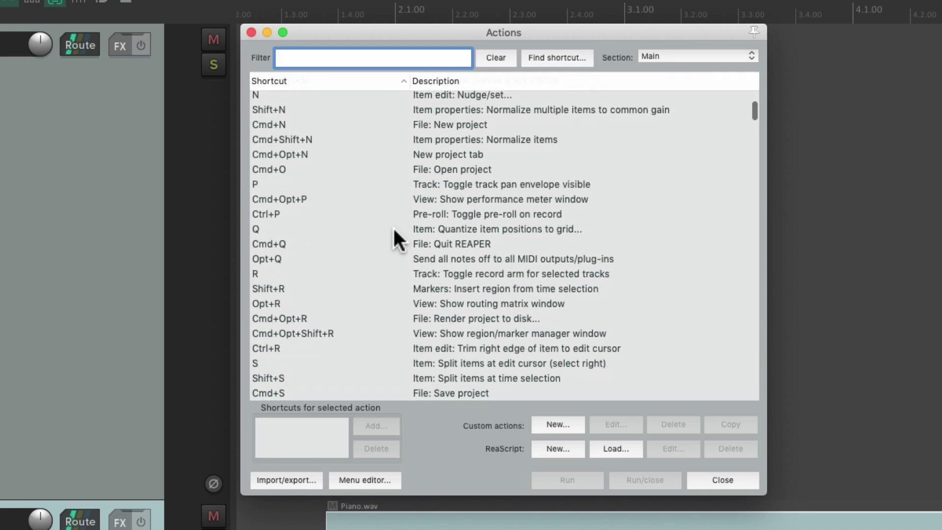
{"action": "left_click", "coordinate": [566, 57]}
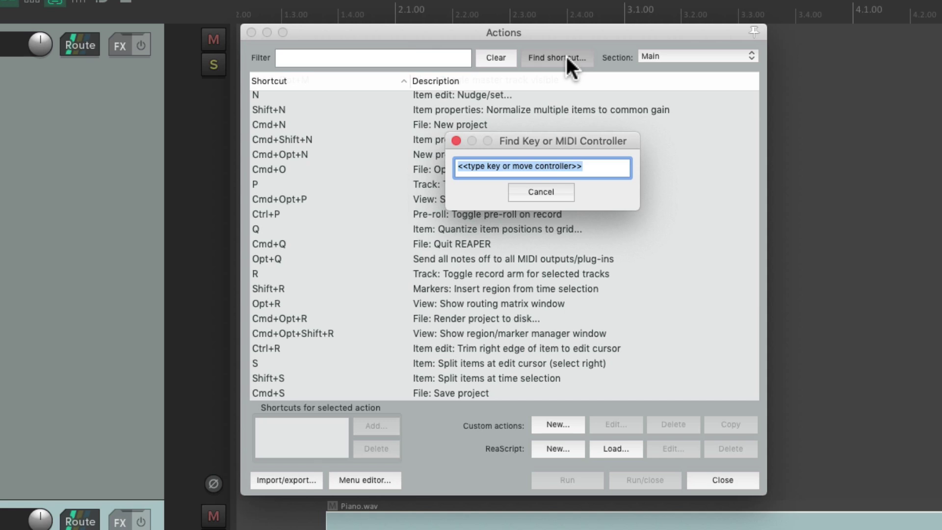
{"action": "left_click", "coordinate": [530, 192]}
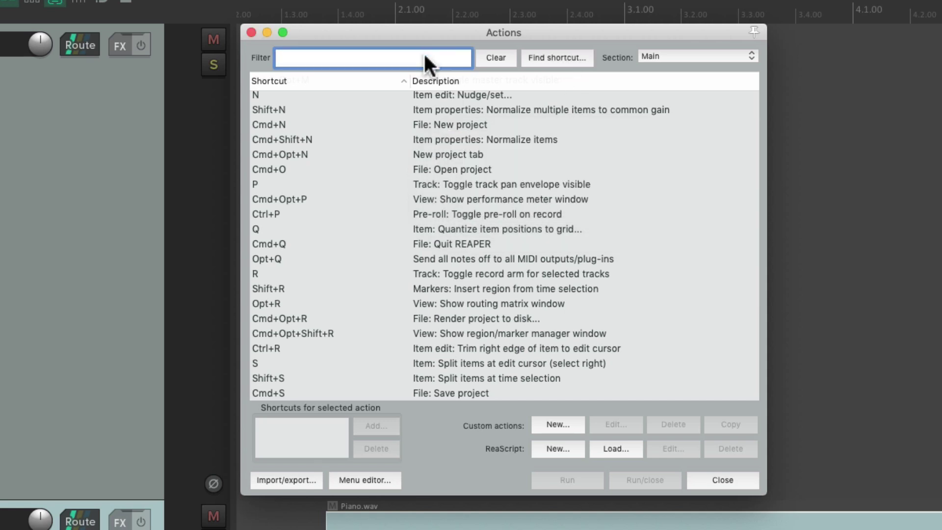
{"action": "left_click", "coordinate": [468, 77]}
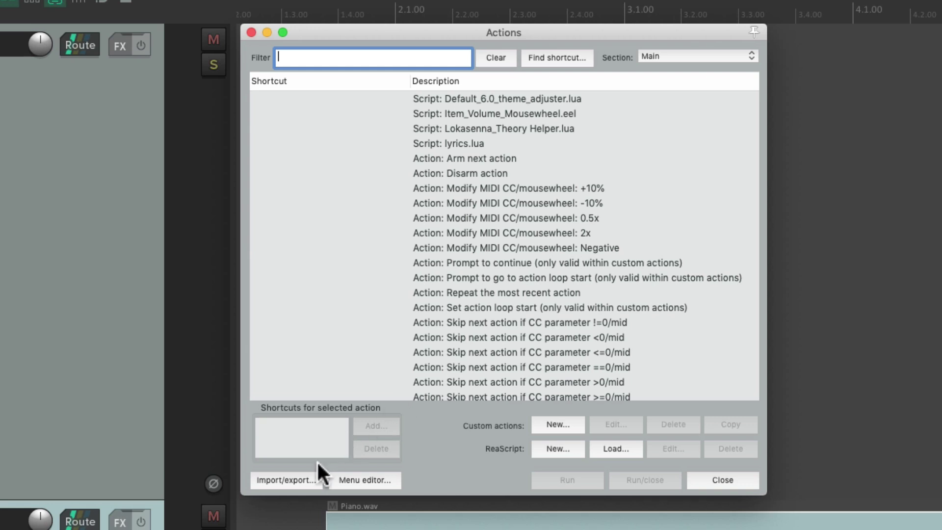
{"action": "left_click", "coordinate": [304, 478]}
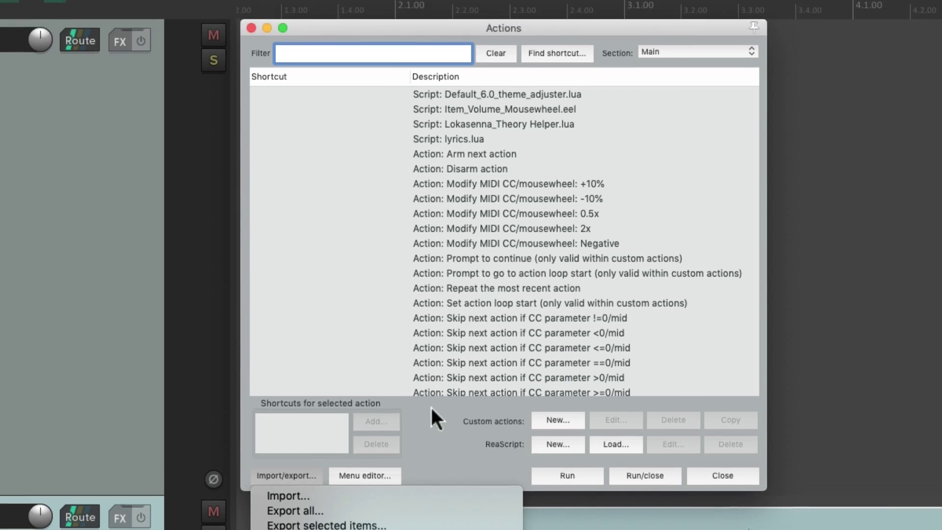
{"action": "left_click", "coordinate": [431, 370]}
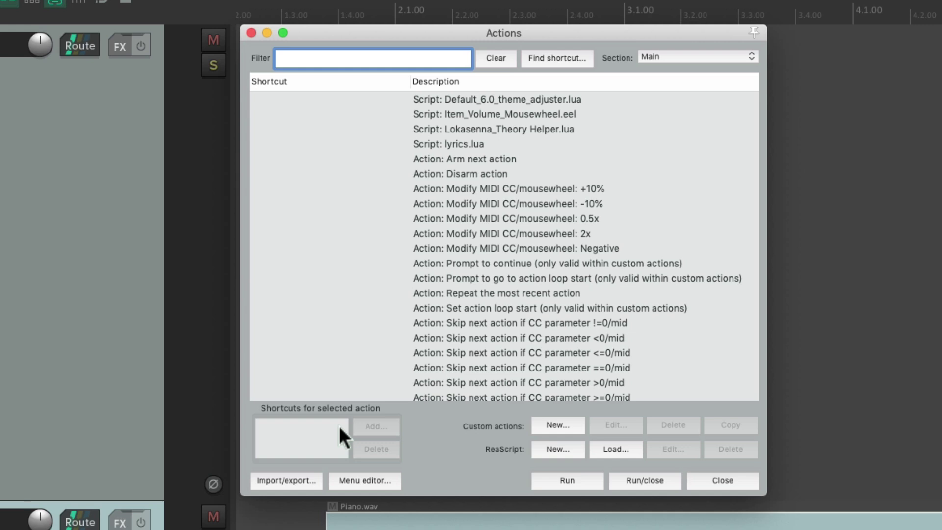
Start a new custom action and add 'Item: Split items at time selection' to it.
{"action": "left_click", "coordinate": [558, 425]}
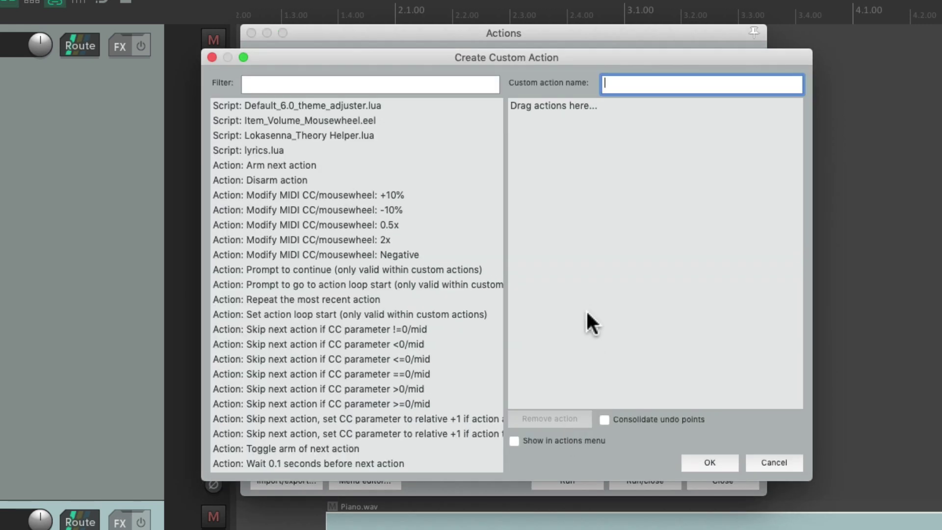
{"action": "left_click", "coordinate": [392, 84]}
{"action": "type", "text": "s"}
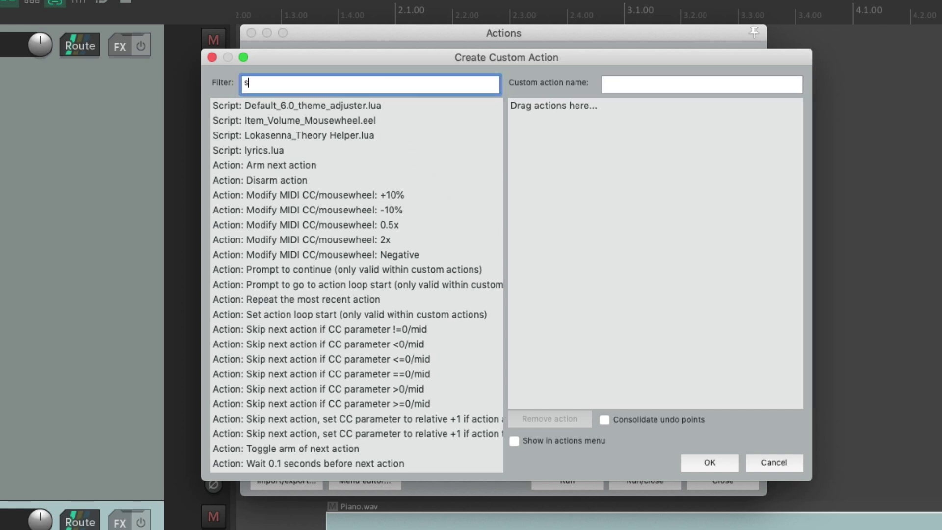
{"action": "type", "text": "plit item"}
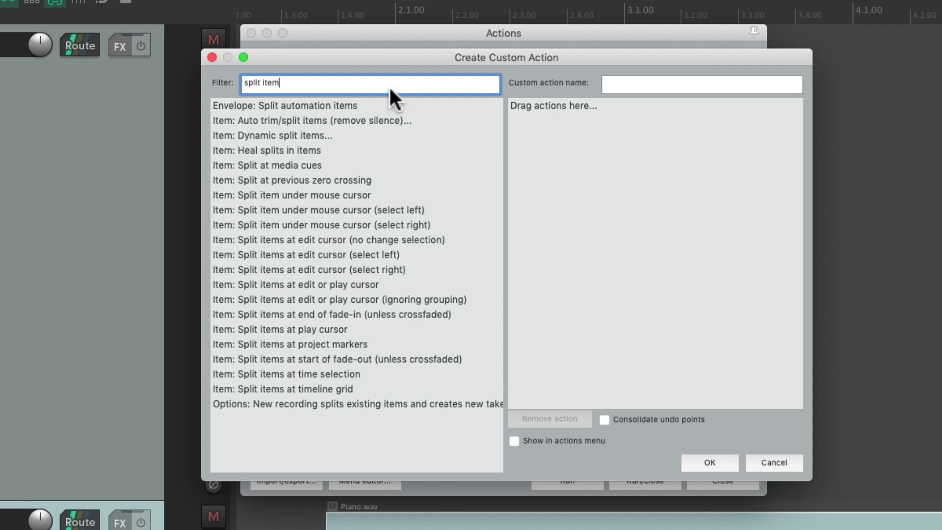
{"action": "left_click", "coordinate": [387, 372]}
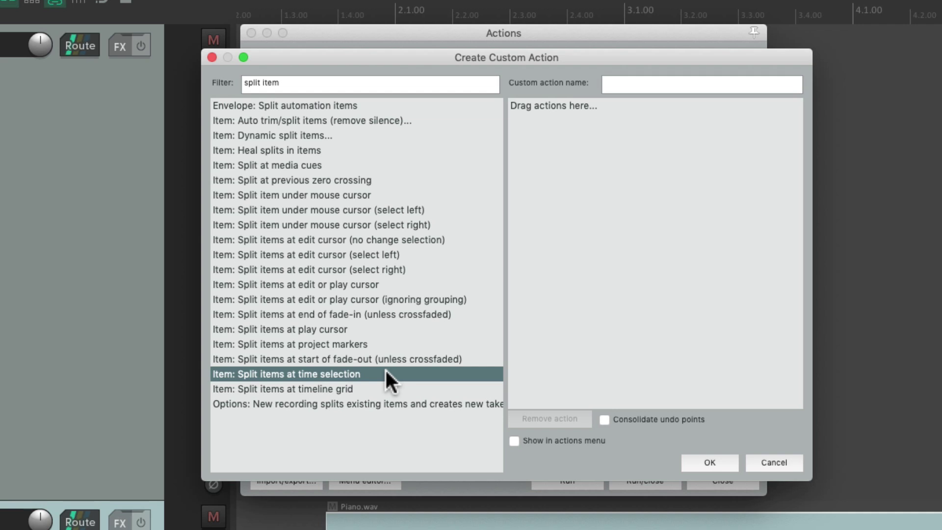
{"action": "left_click_drag", "start_coordinate": [346, 376], "coordinate": [642, 195]}
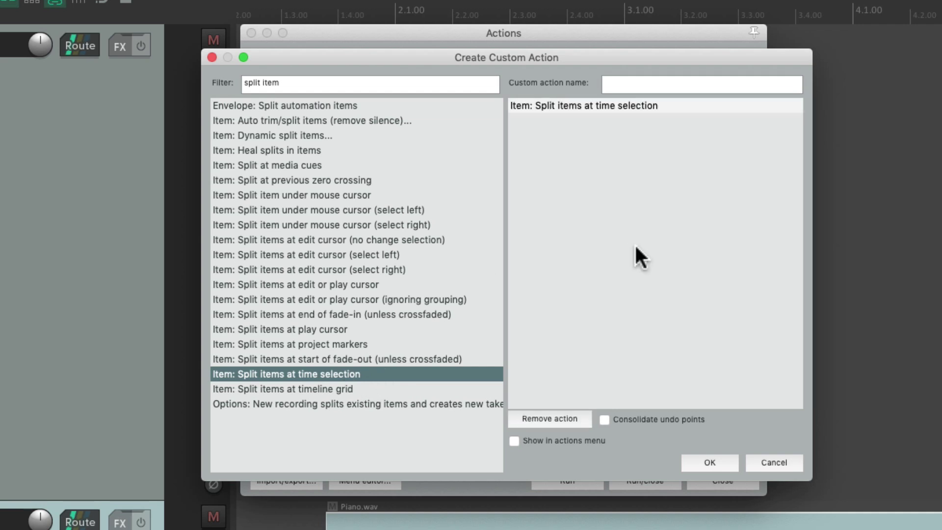
Add 'Item properties: Mute' after the split step, name the action 'Split Mute' and save it.
{"action": "left_click", "coordinate": [426, 86]}
{"action": "type", "text": "item mute"}
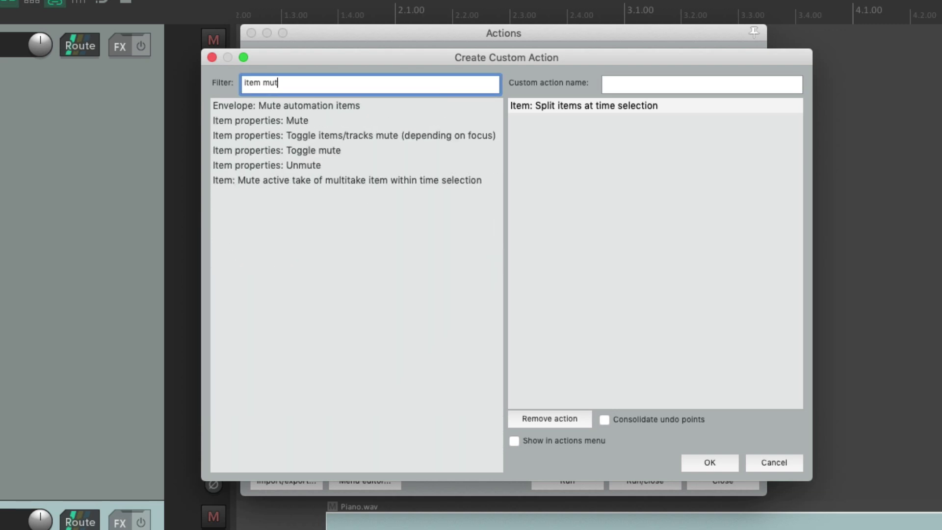
{"action": "left_click", "coordinate": [328, 123]}
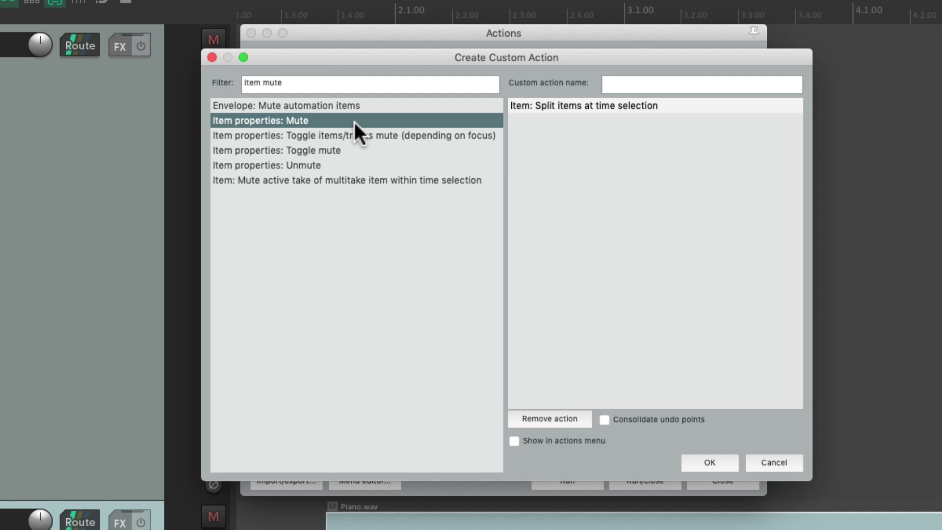
{"action": "left_click_drag", "start_coordinate": [301, 119], "coordinate": [579, 129]}
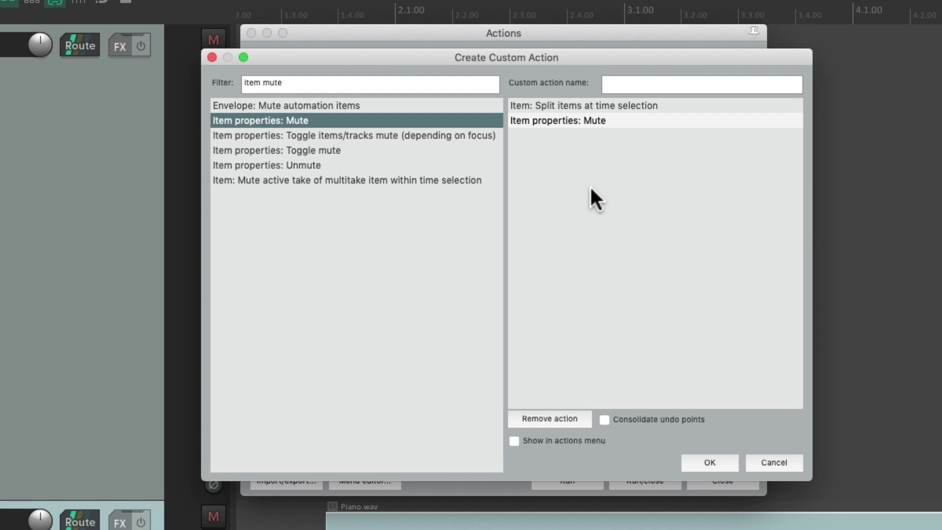
{"action": "left_click", "coordinate": [671, 84]}
{"action": "type", "text": "Split Mute"}
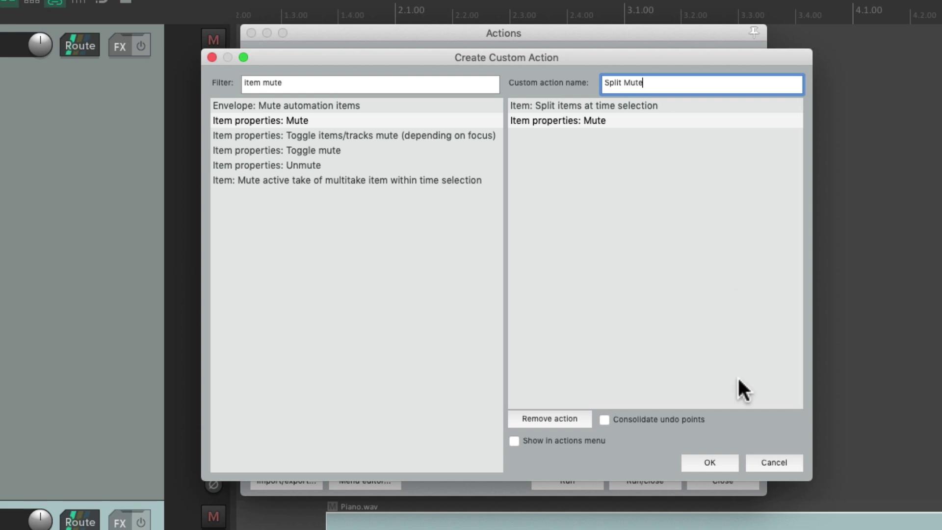
{"action": "left_click", "coordinate": [714, 464]}
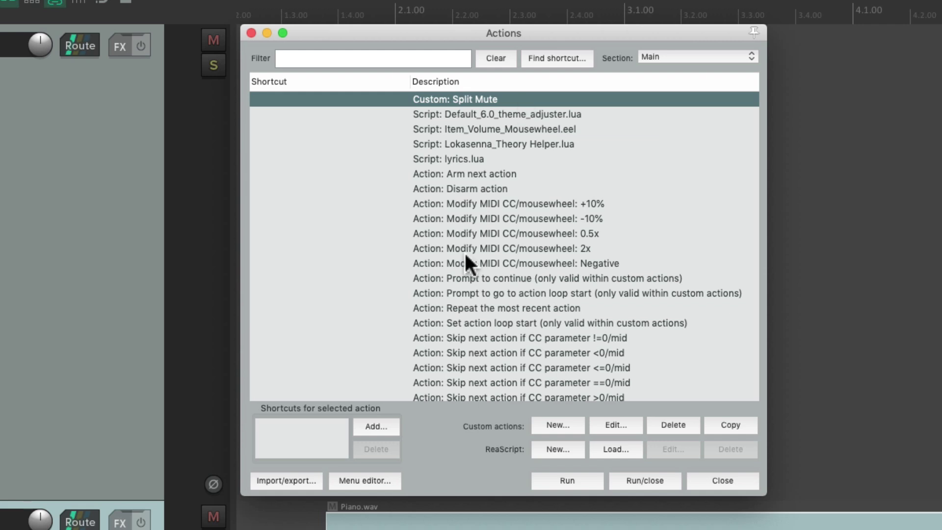
Bind Ctrl+S to Custom: Split Mute and close the Actions list.
{"action": "left_click", "coordinate": [374, 425]}
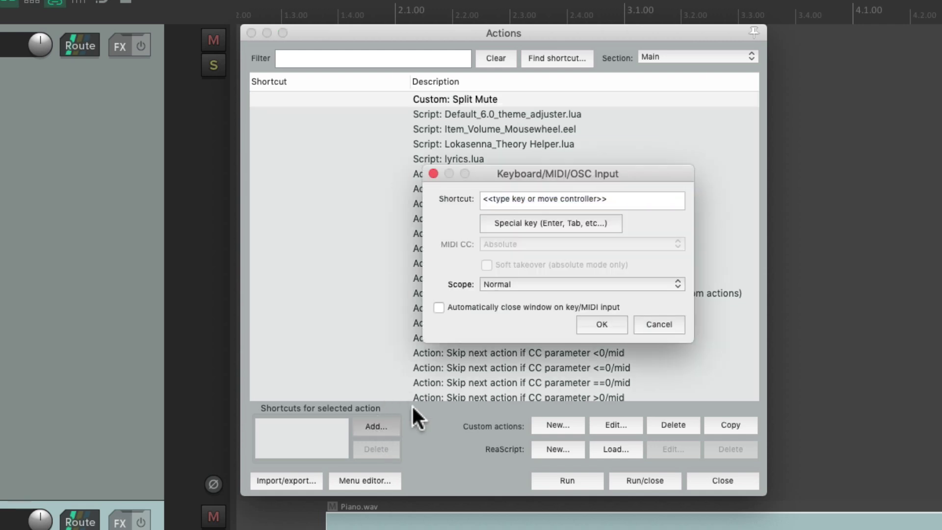
{"action": "key", "text": "ctrl+s"}
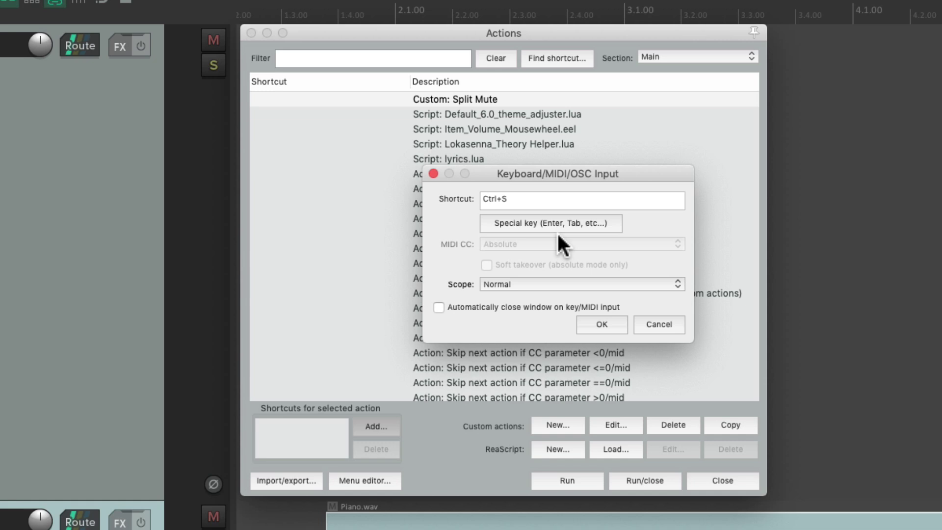
{"action": "key", "text": "Return"}
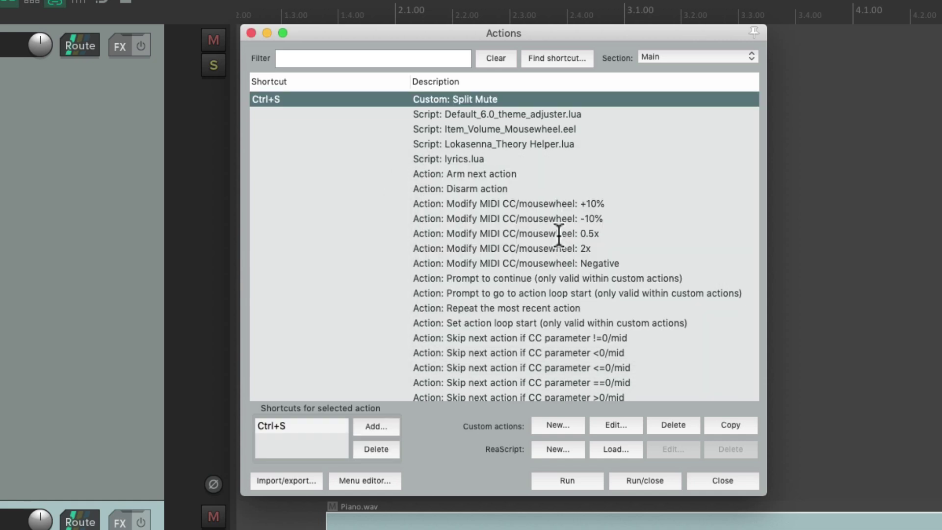
{"action": "left_click", "coordinate": [251, 33]}
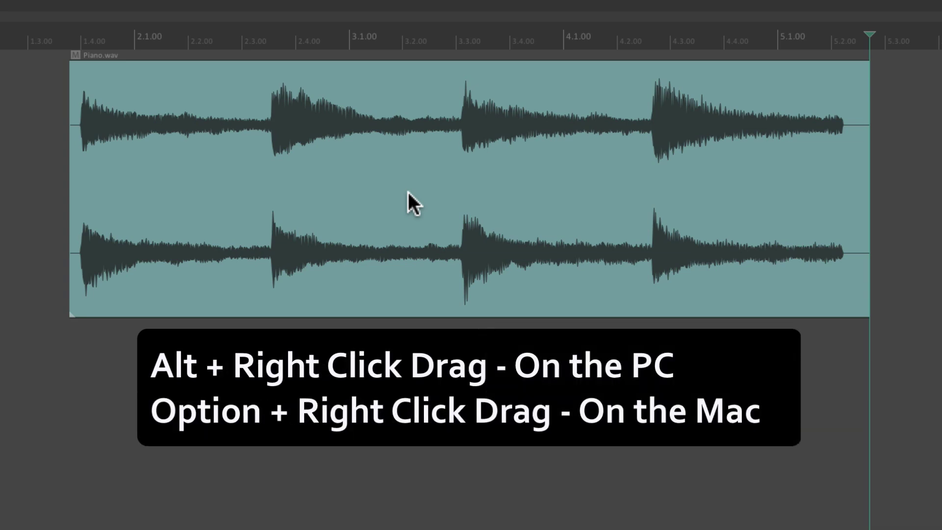
Select a time range over the second piano note, split and mute it, then undo.
{"action": "left_click_drag", "start_coordinate": [262, 95], "coordinate": [457, 242]}
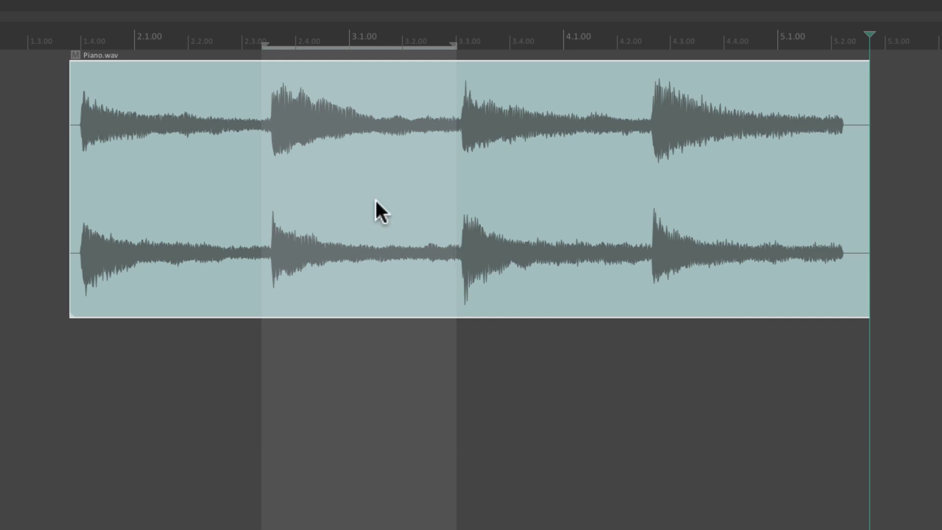
{"action": "key", "text": "m"}
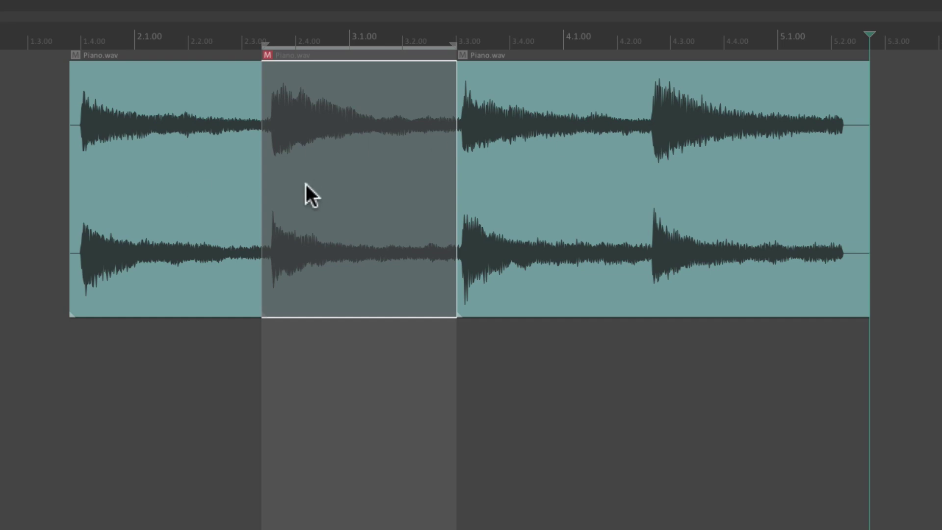
{"action": "key", "text": "super+z"}
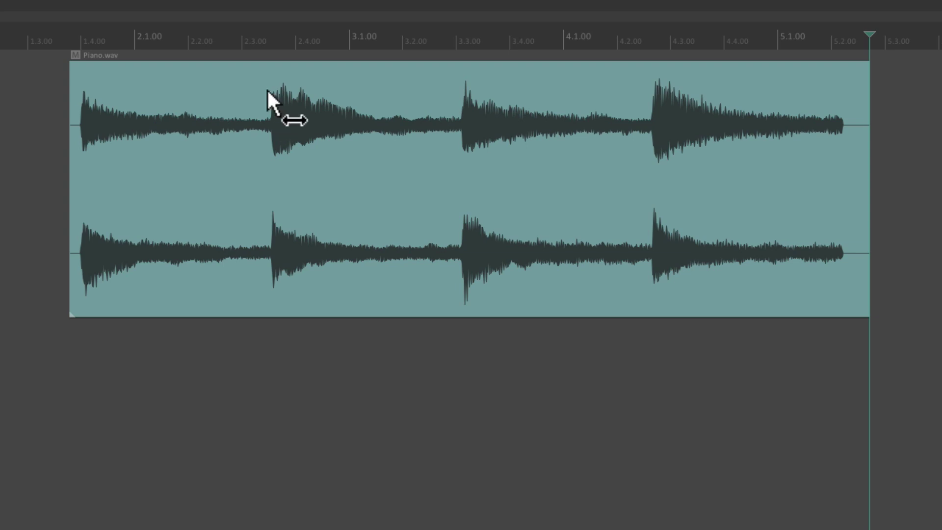
Split and mute the second note's range again, clear the selection, undo, and reopen Actions.
{"action": "left_click_drag", "start_coordinate": [262, 96], "coordinate": [455, 240]}
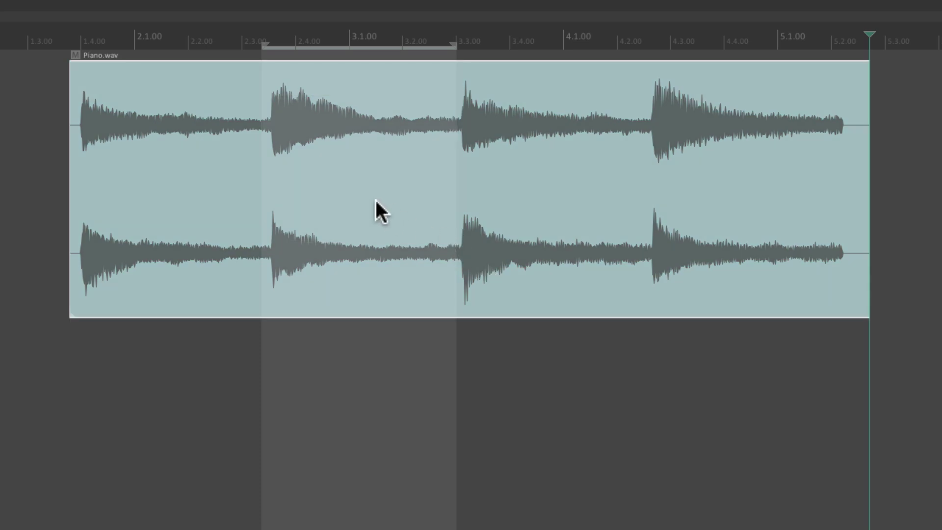
{"action": "key", "text": "alt+m"}
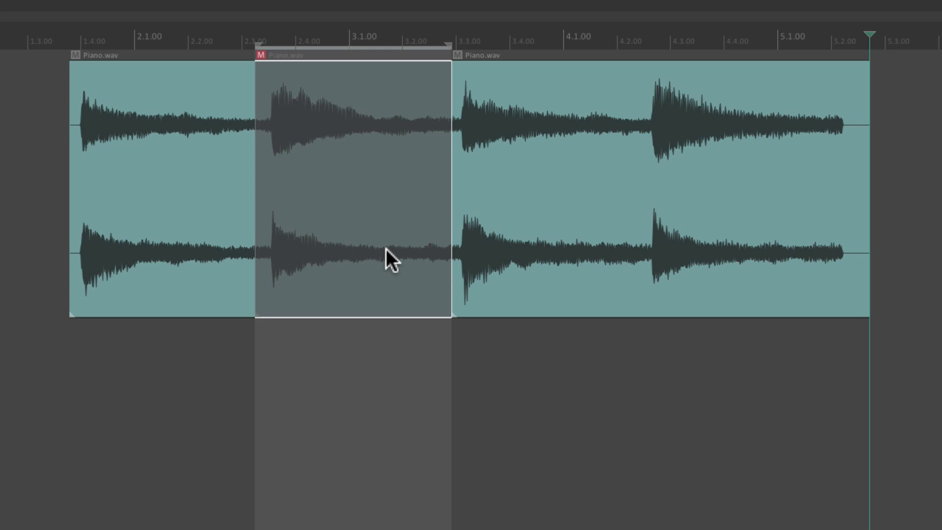
{"action": "left_click", "coordinate": [375, 70]}
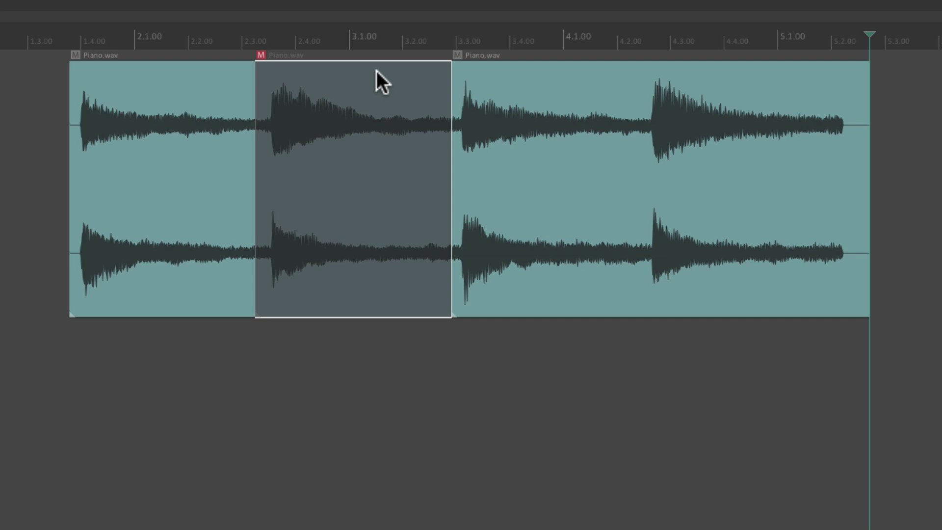
{"action": "key", "text": "ctrl+z"}
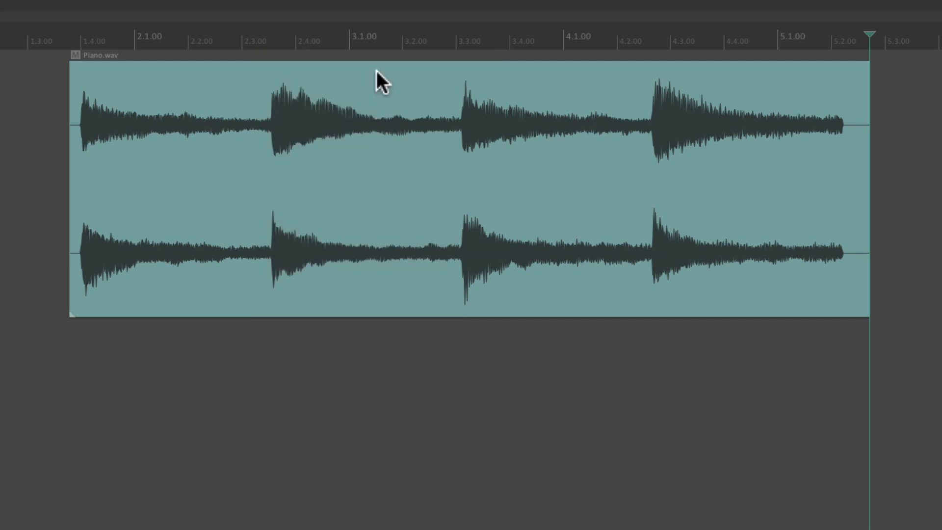
{"action": "key", "text": "shift+slash"}
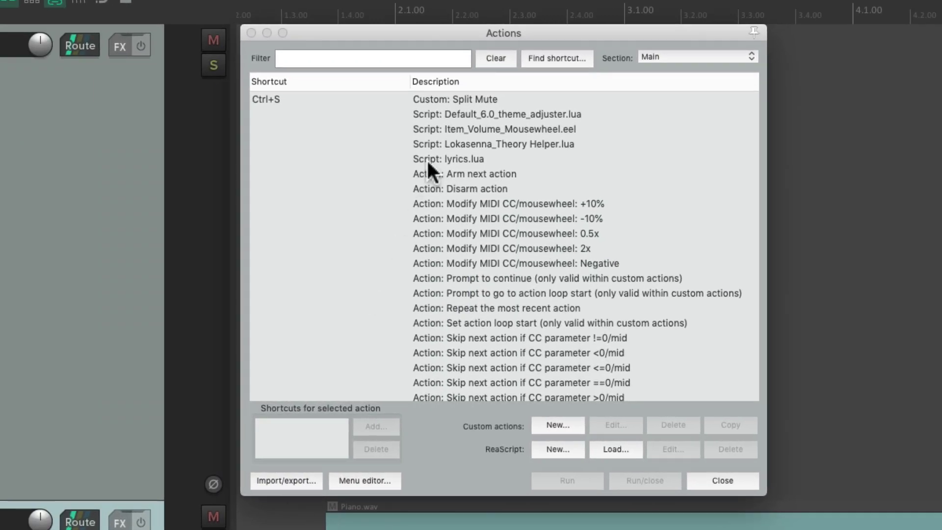
Append 'Time selection: Remove time selection' as a new step of the Split Mute custom action.
{"action": "left_click", "coordinate": [491, 100]}
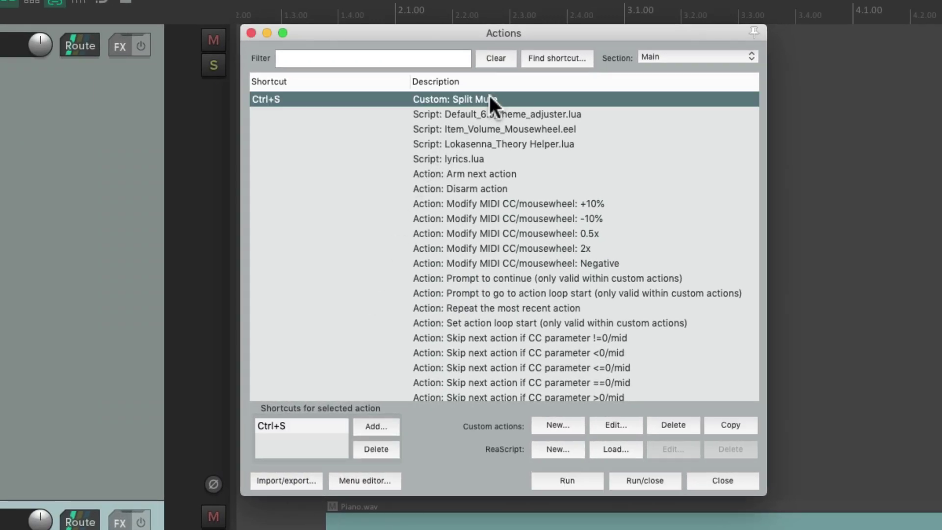
{"action": "left_click", "coordinate": [614, 425]}
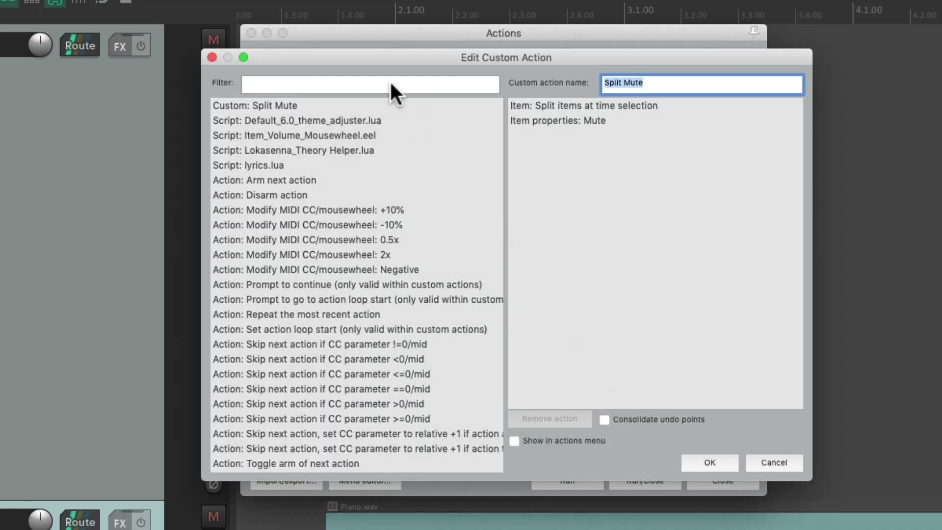
{"action": "left_click", "coordinate": [389, 81]}
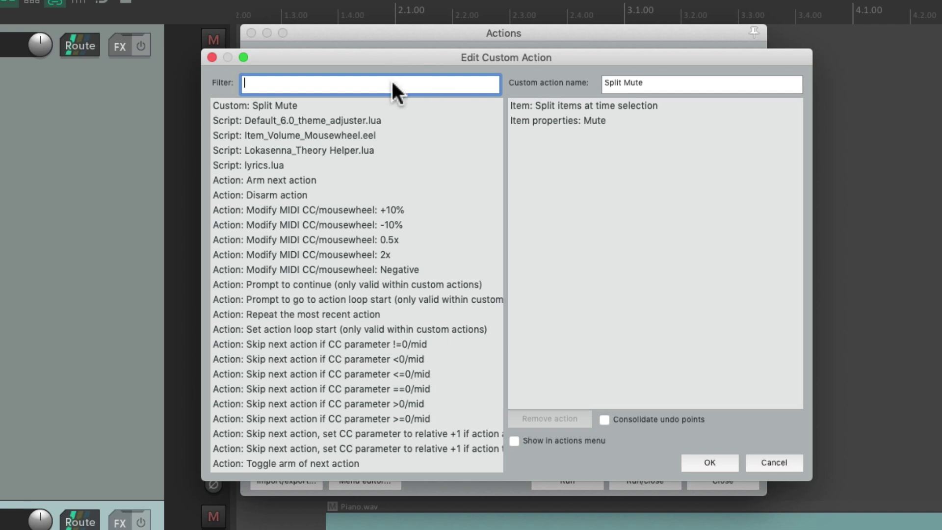
{"action": "type", "text": "remove time"}
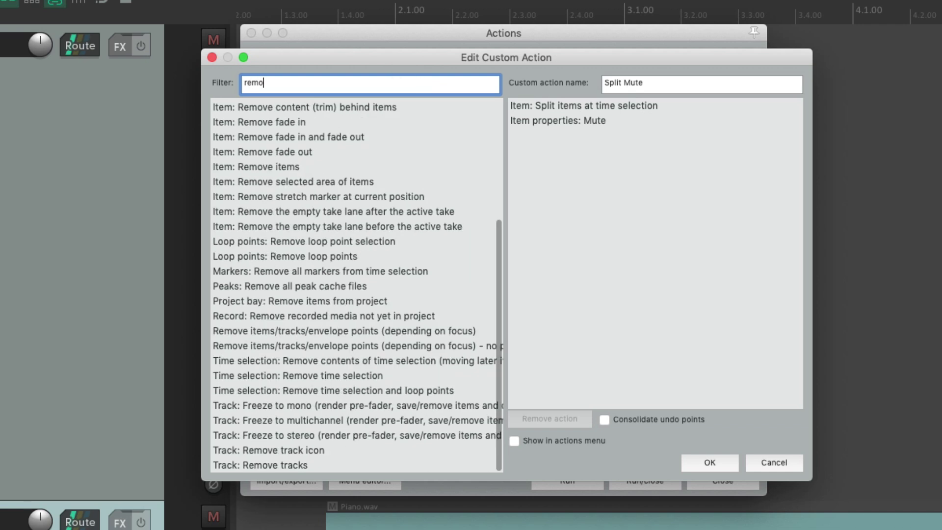
{"action": "left_click", "coordinate": [398, 150]}
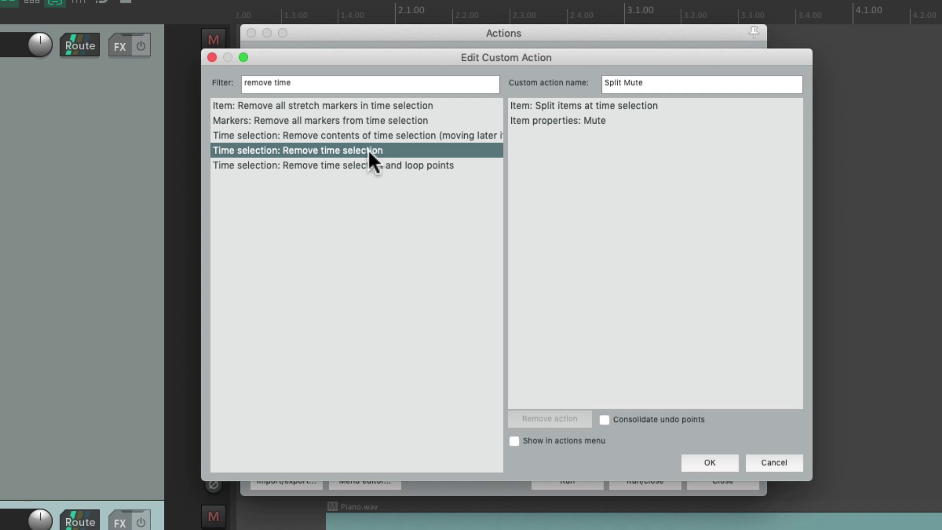
{"action": "left_click_drag", "start_coordinate": [368, 151], "coordinate": [611, 149]}
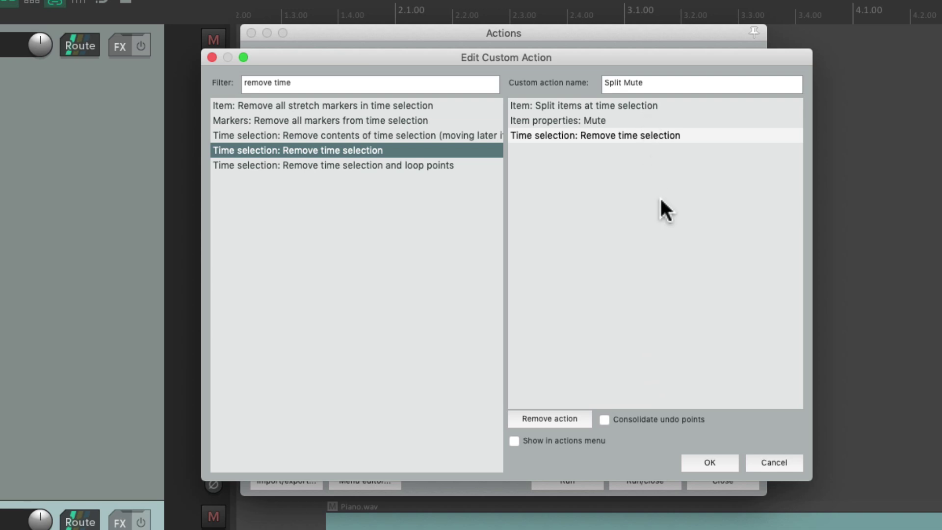
Check the split, mute and remove-time-selection steps, then save Split Mute and close the Actions list.
{"action": "left_click", "coordinate": [673, 107]}
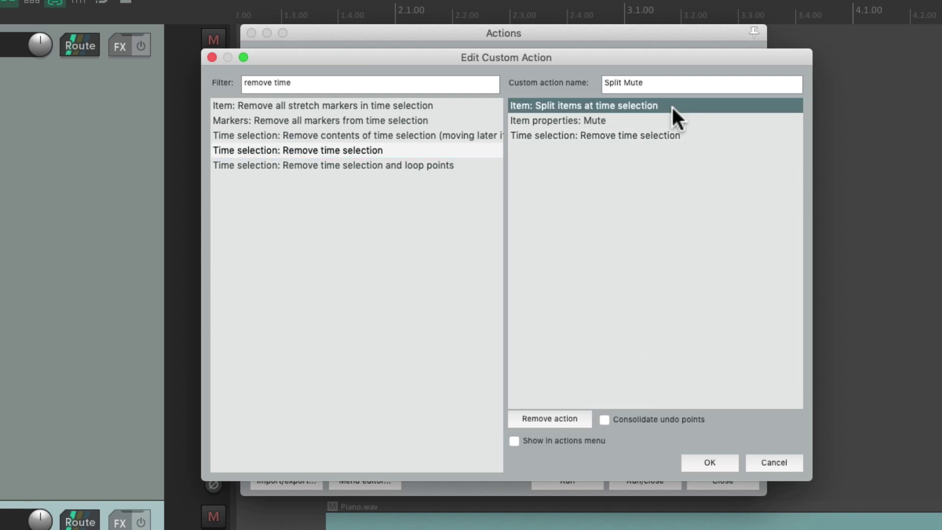
{"action": "left_click", "coordinate": [659, 120]}
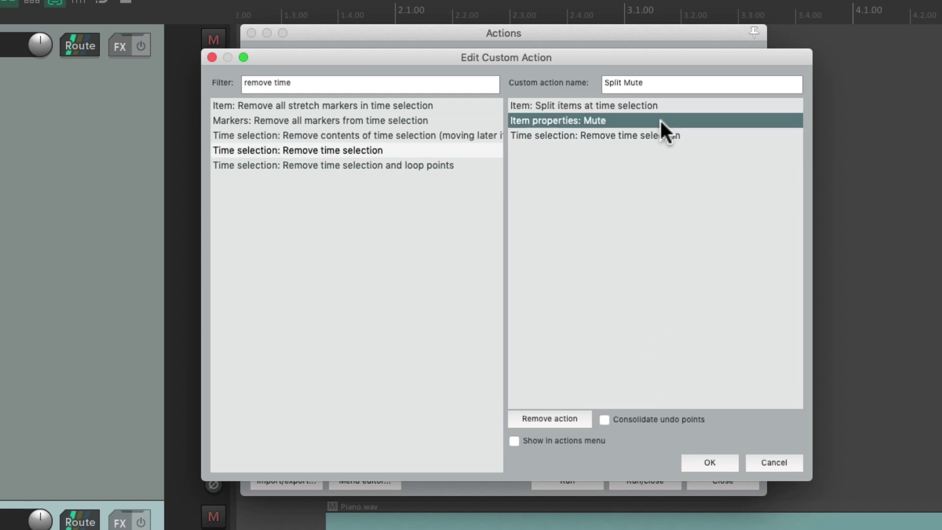
{"action": "left_click", "coordinate": [704, 135]}
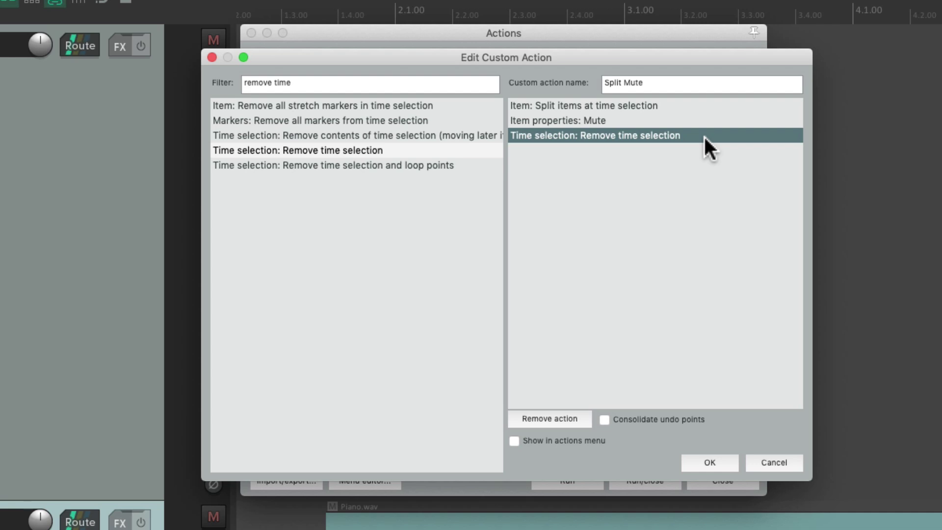
{"action": "left_click", "coordinate": [710, 462]}
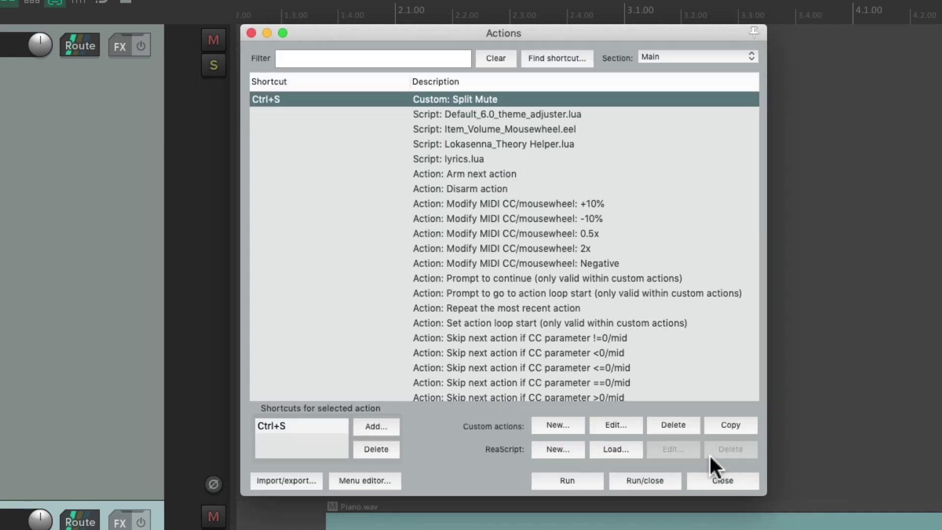
{"action": "left_click", "coordinate": [251, 33]}
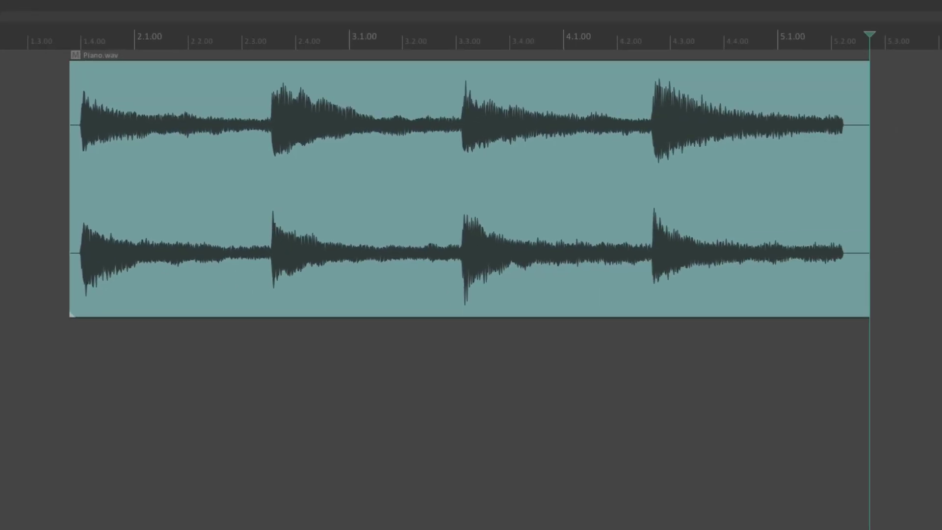
Split Piano.wav into muted pieces at 2.3.00–3.3.00 and 4.2.00–5.2.00 with the shortcut, then reopen Actions.
{"action": "left_click_drag", "start_coordinate": [258, 112], "coordinate": [455, 266]}
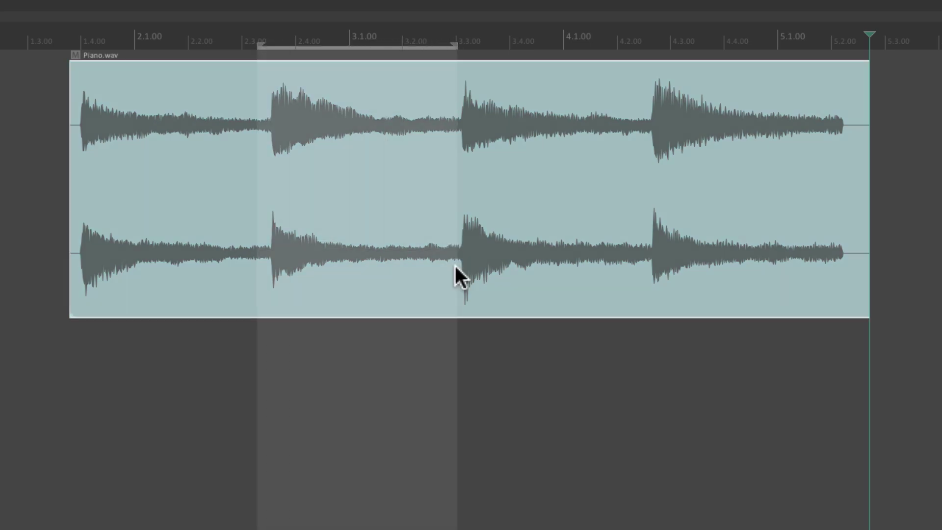
{"action": "key", "text": "shift+s"}
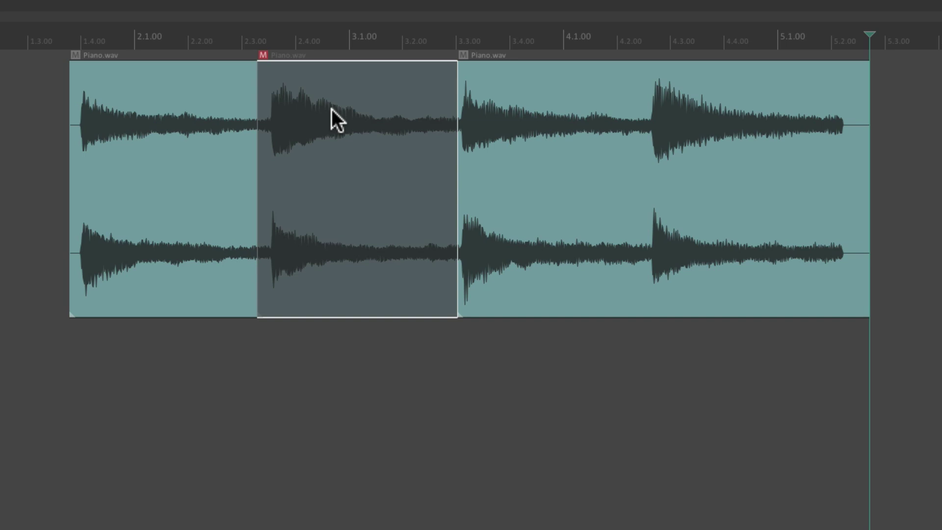
{"action": "scroll", "coordinate": [405, 167], "scroll_direction": "right", "scroll_amount": 5}
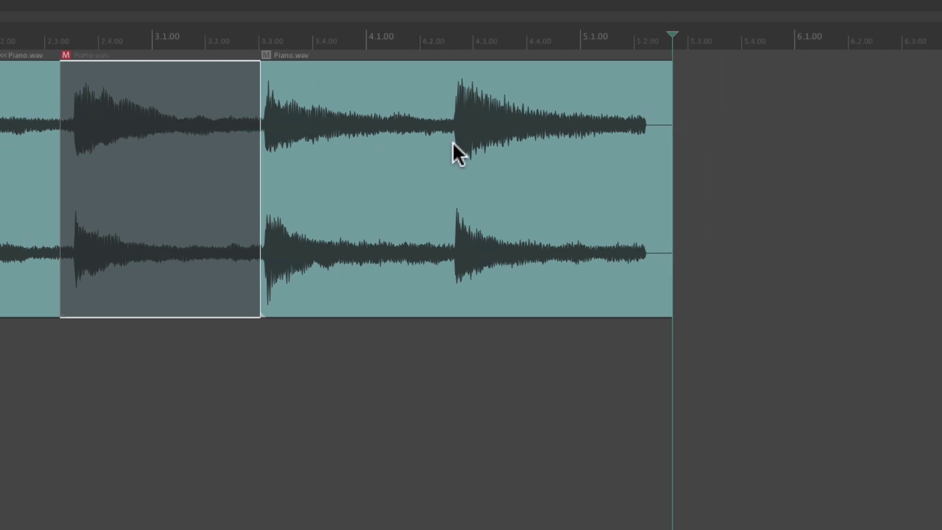
{"action": "left_click_drag", "start_coordinate": [442, 117], "coordinate": [655, 232]}
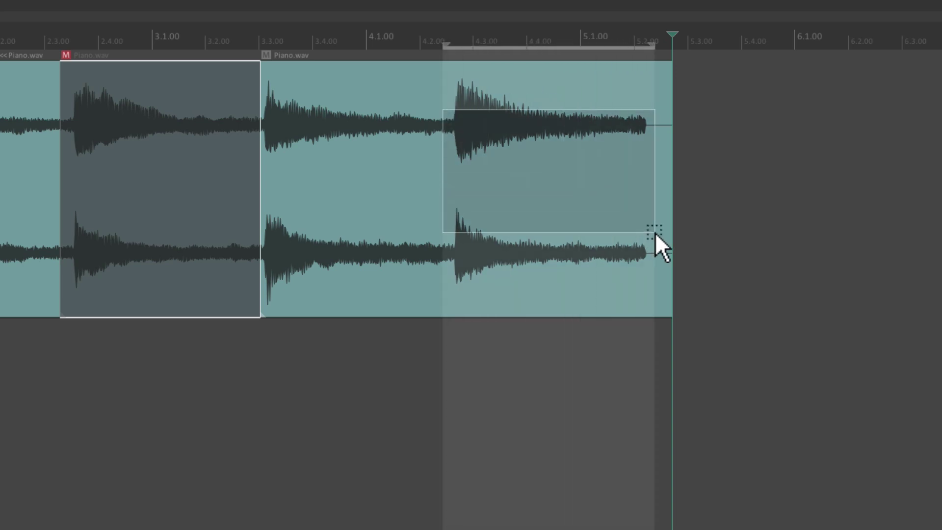
{"action": "key", "text": "ctrl+e"}
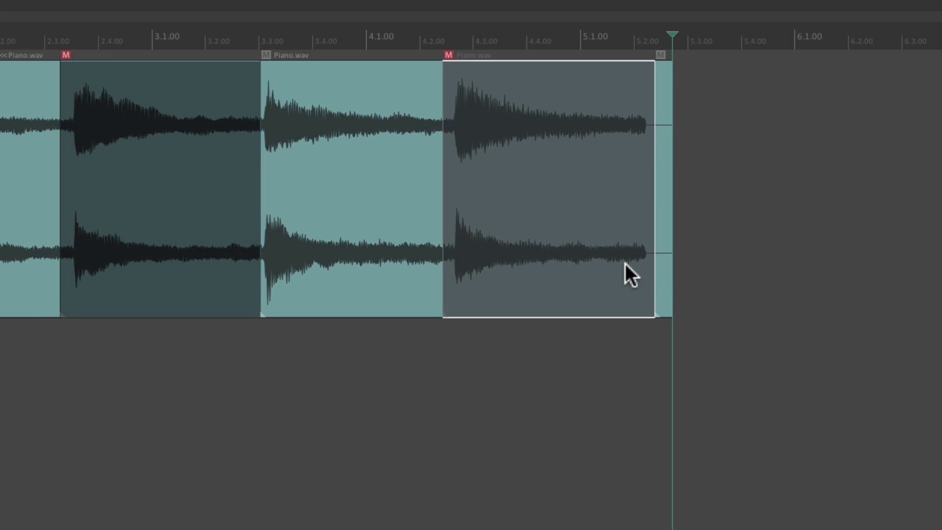
{"action": "key", "text": "shift+slash"}
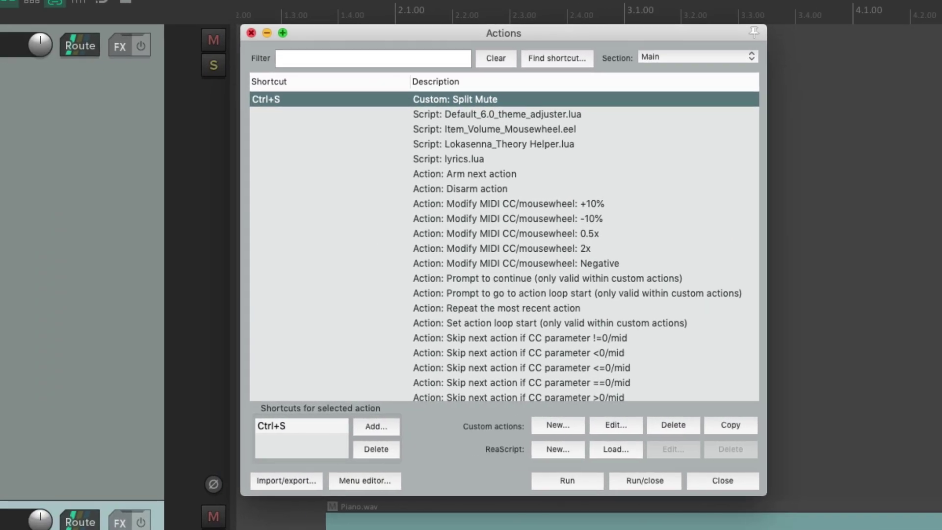